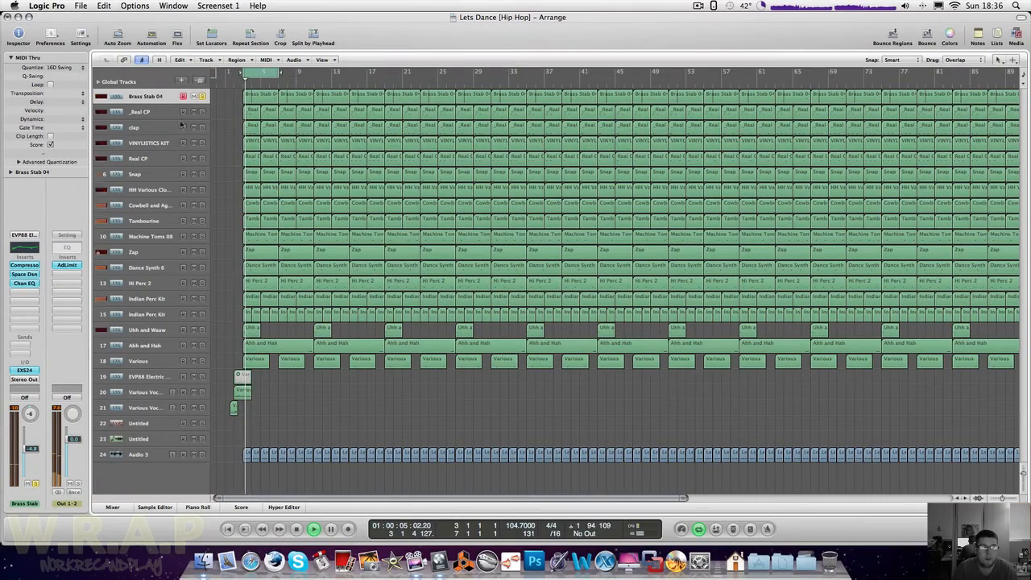
# Step: Review the Channel EQ curve and the Space Designer reverb settings on the Brass Stab 04 track
pyautogui.click(25, 248)
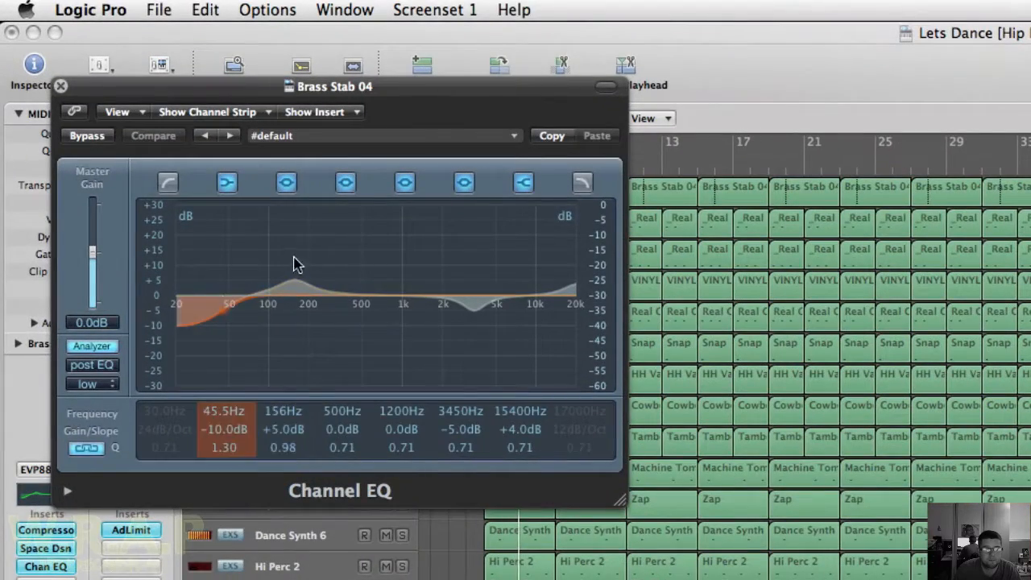
pyautogui.click(62, 87)
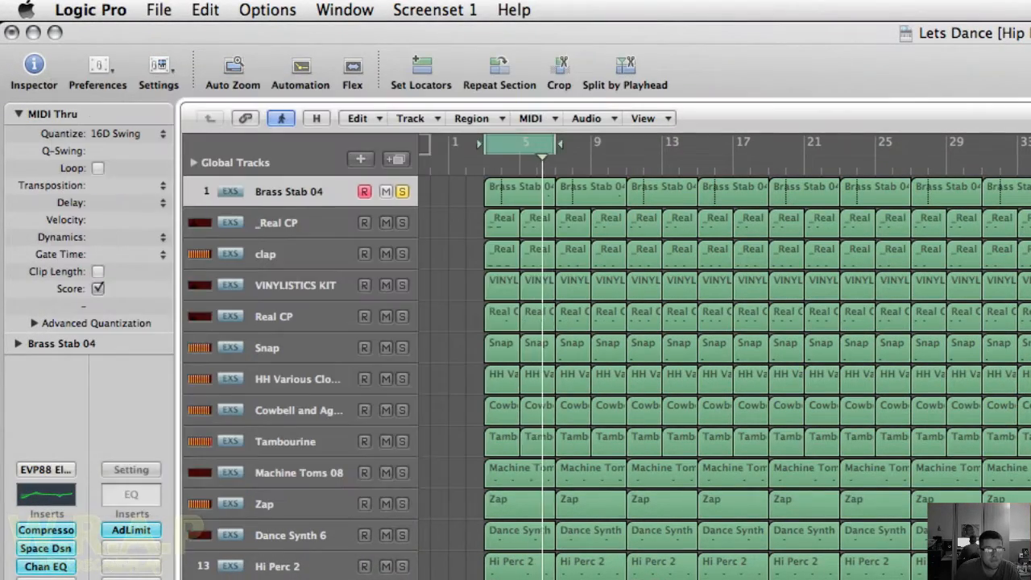
pyautogui.click(41, 547)
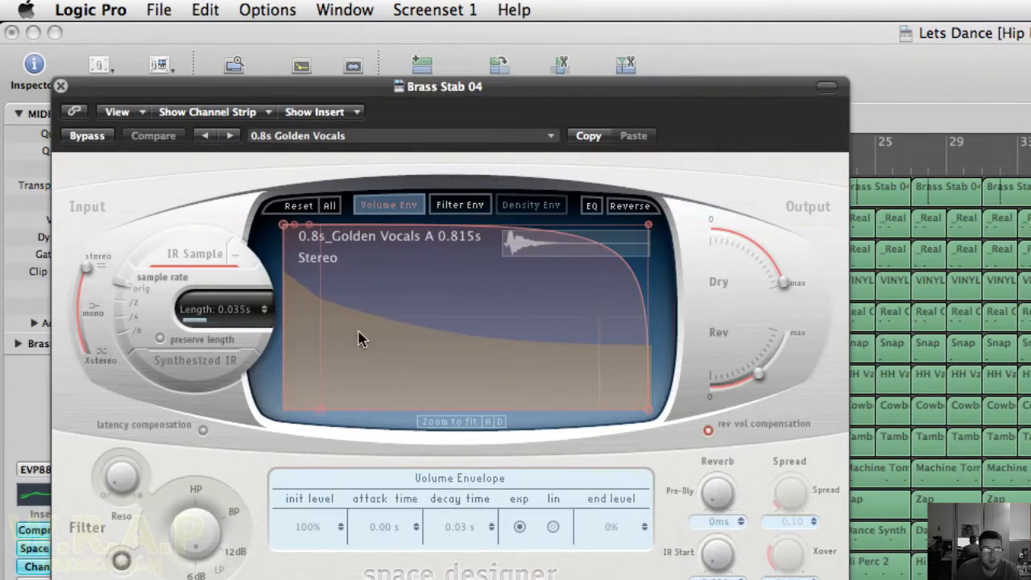
pyautogui.click(62, 87)
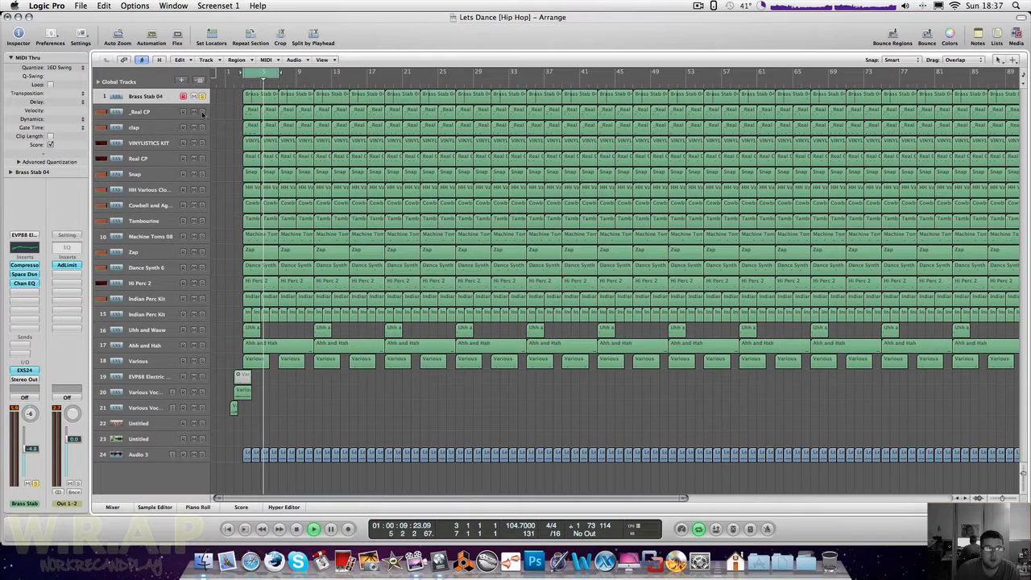
# Step: Solo the _Real CP track and review its Compressor and Channel EQ settings
pyautogui.click(195, 113)
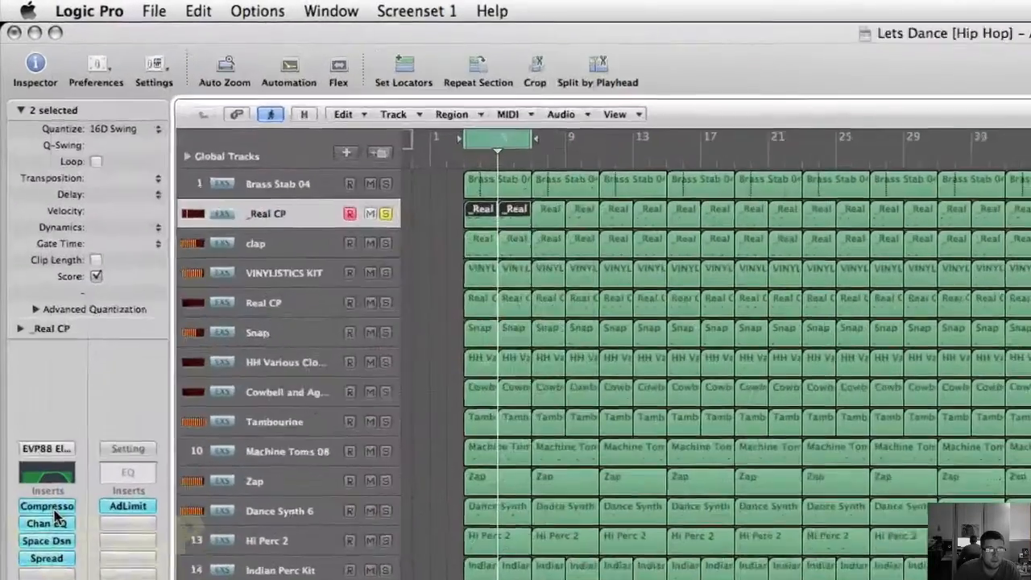
pyautogui.click(24, 265)
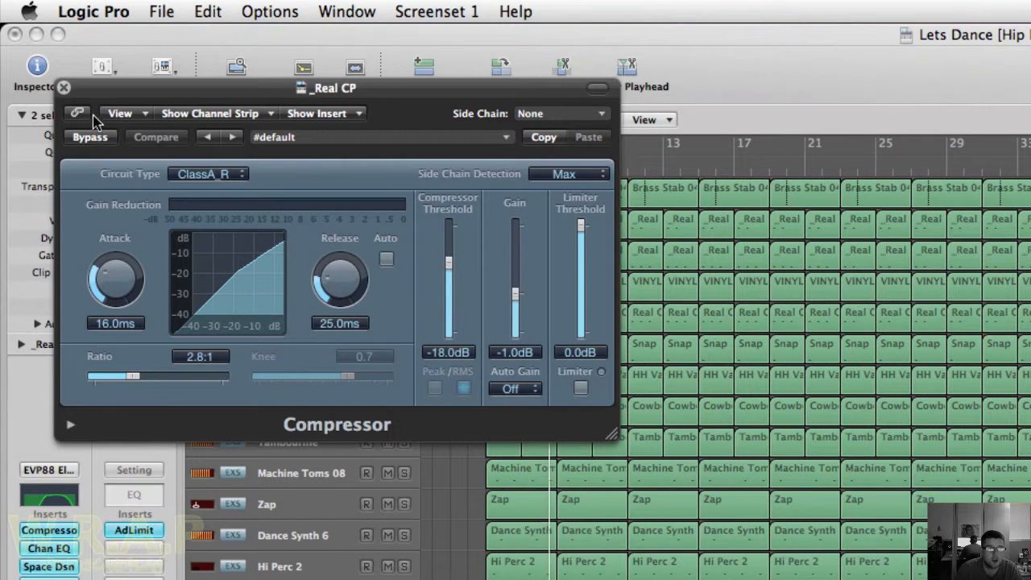
pyautogui.click(65, 88)
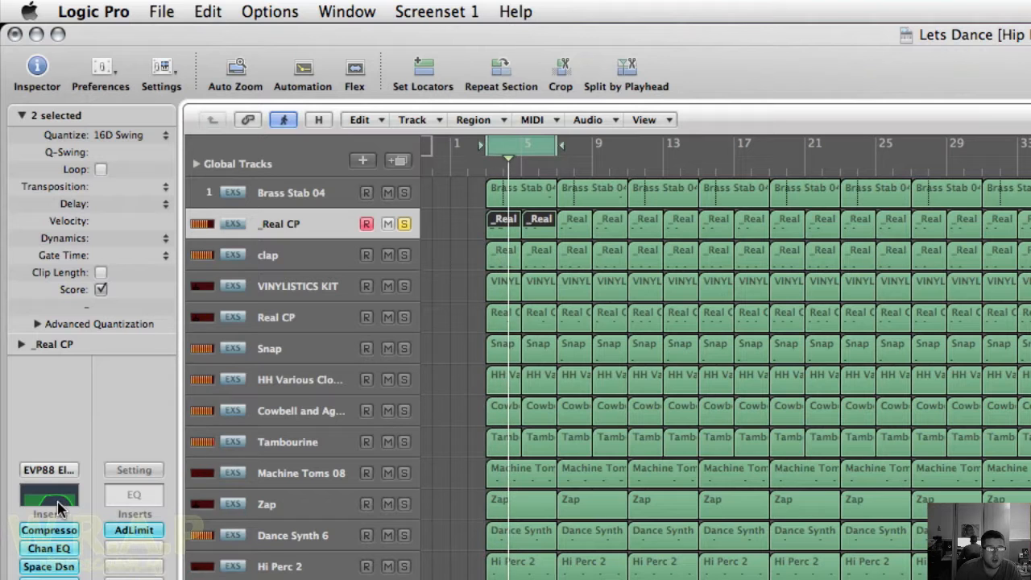
pyautogui.doubleClick(58, 497)
pyautogui.click(58, 498)
pyautogui.click(48, 506)
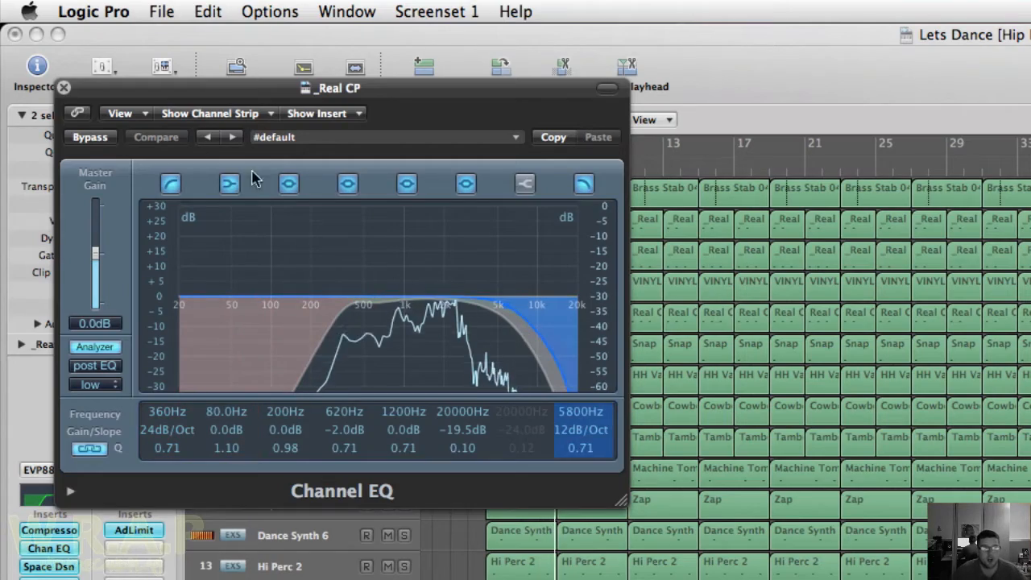
pyautogui.click(64, 87)
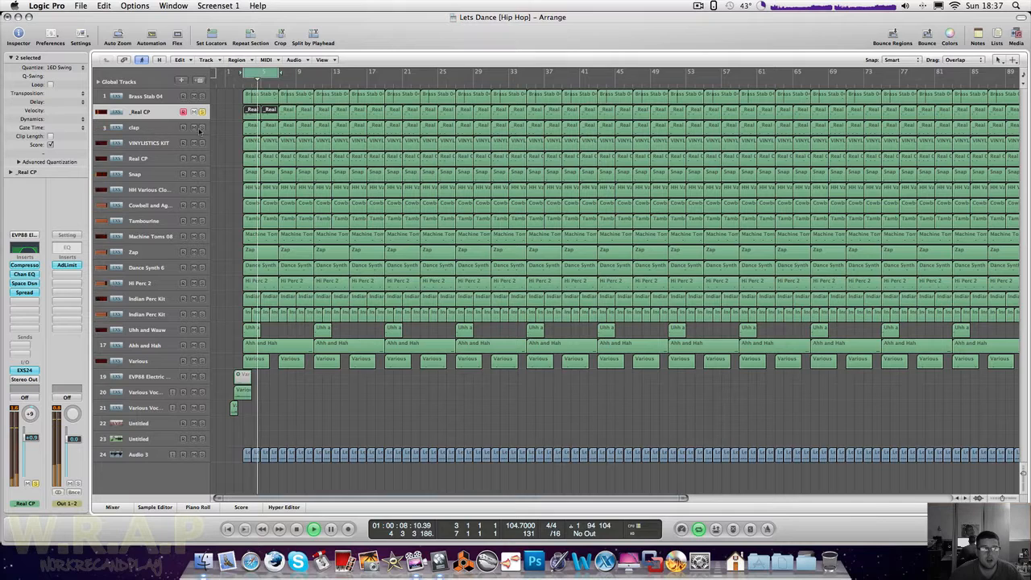
# Step: Solo the clap track and review its Channel EQ and Compressor settings
pyautogui.click(202, 128)
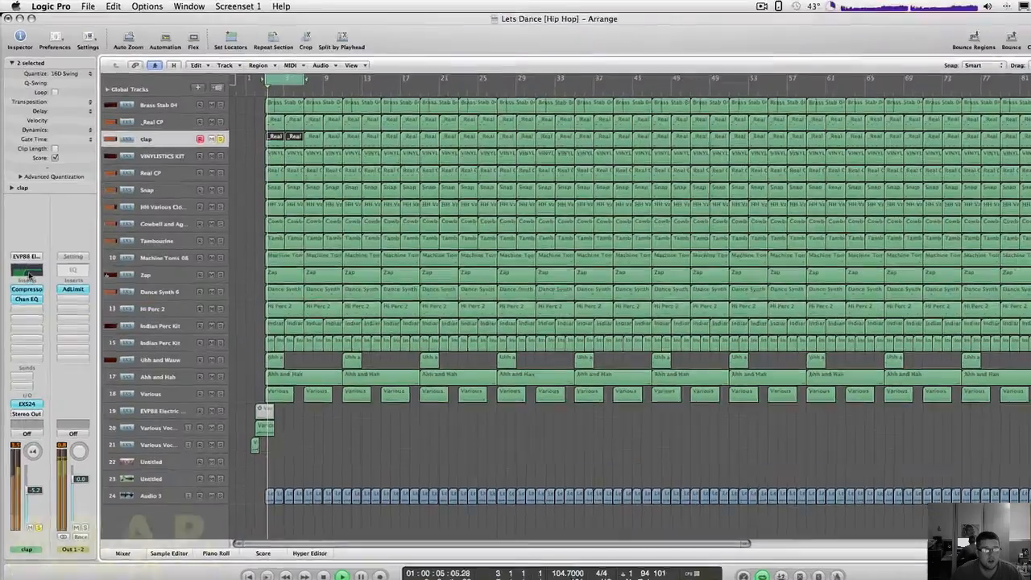
pyautogui.click(26, 299)
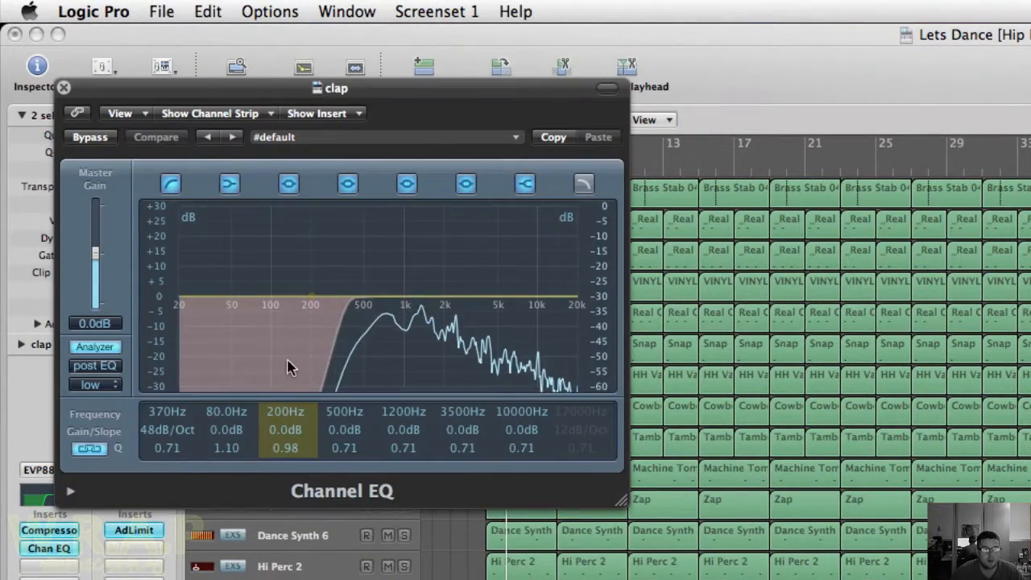
pyautogui.click(64, 87)
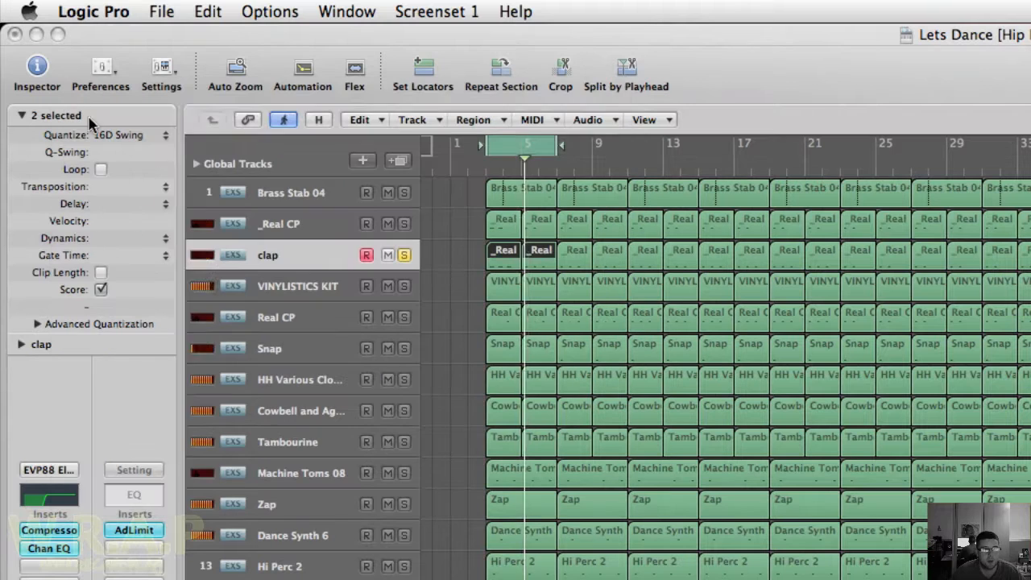
pyautogui.click(57, 531)
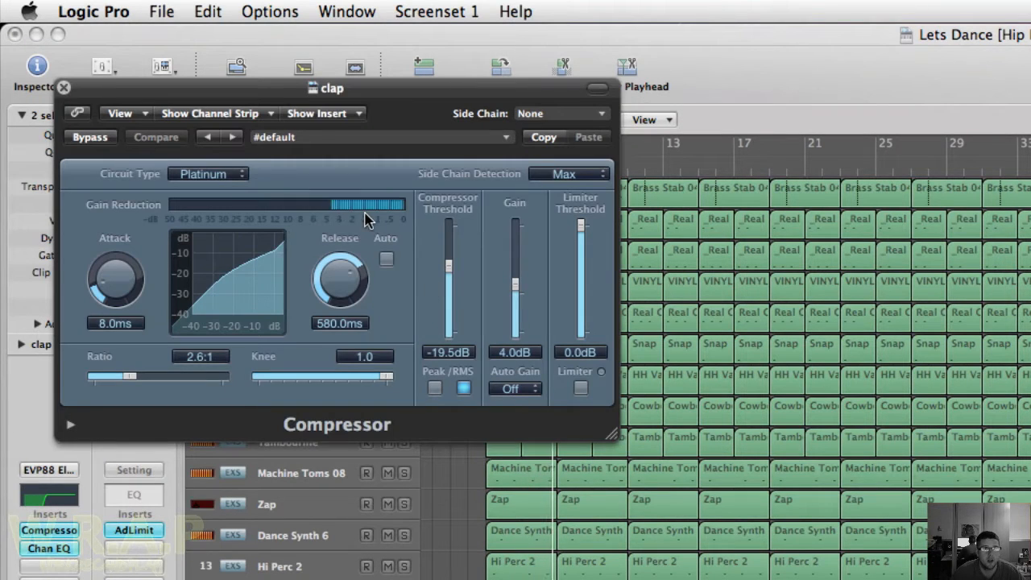
pyautogui.click(64, 87)
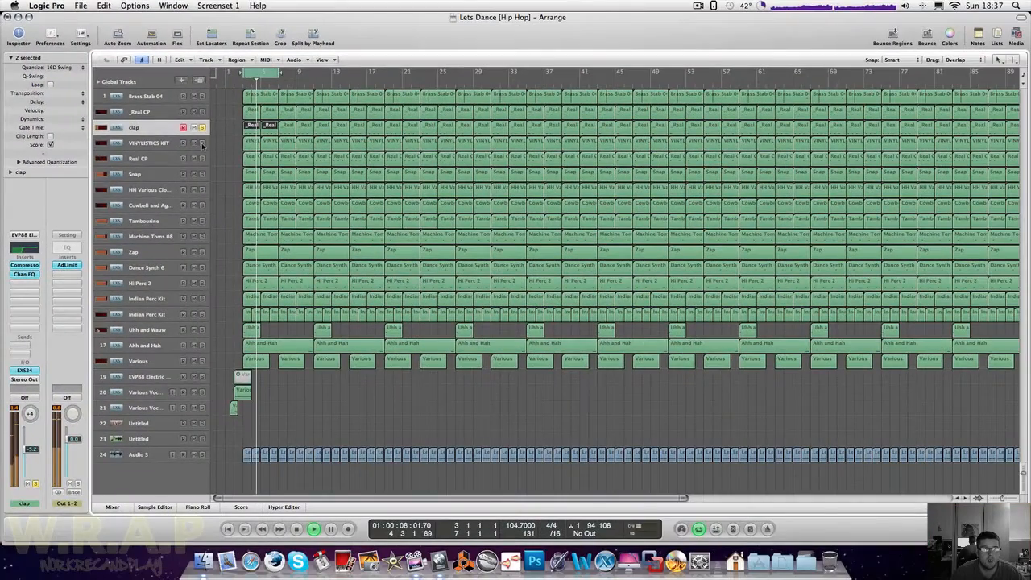
# Step: Solo and select the VINYLISTICS KIT track, and review its Compressor settings
pyautogui.click(202, 144)
pyautogui.click(174, 142)
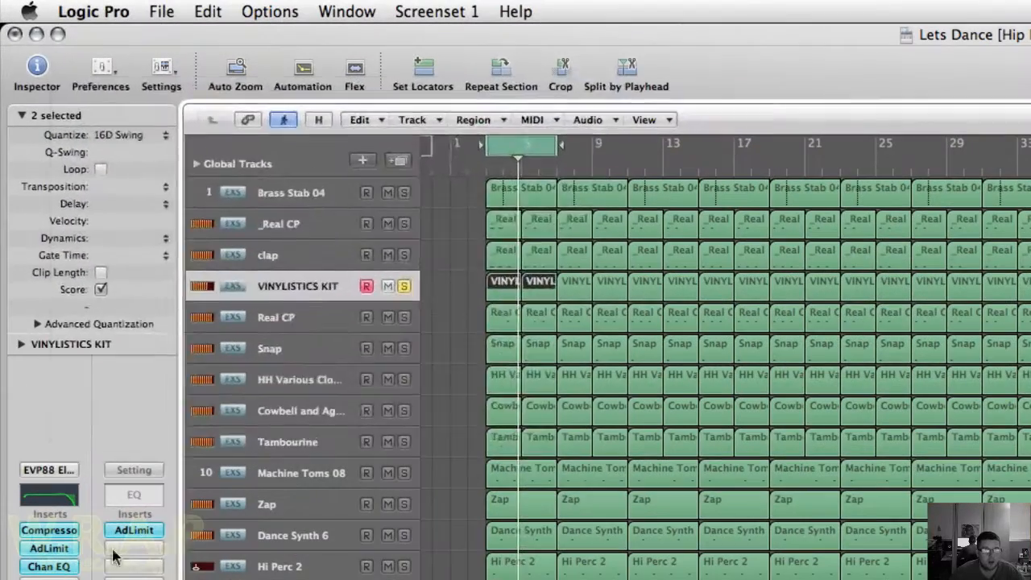
pyautogui.click(24, 266)
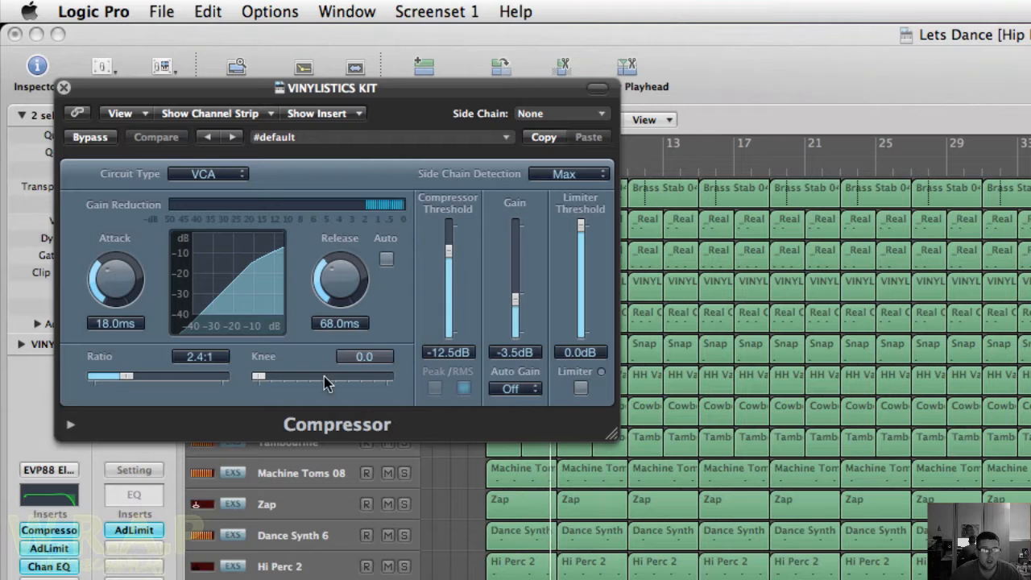
pyautogui.click(64, 88)
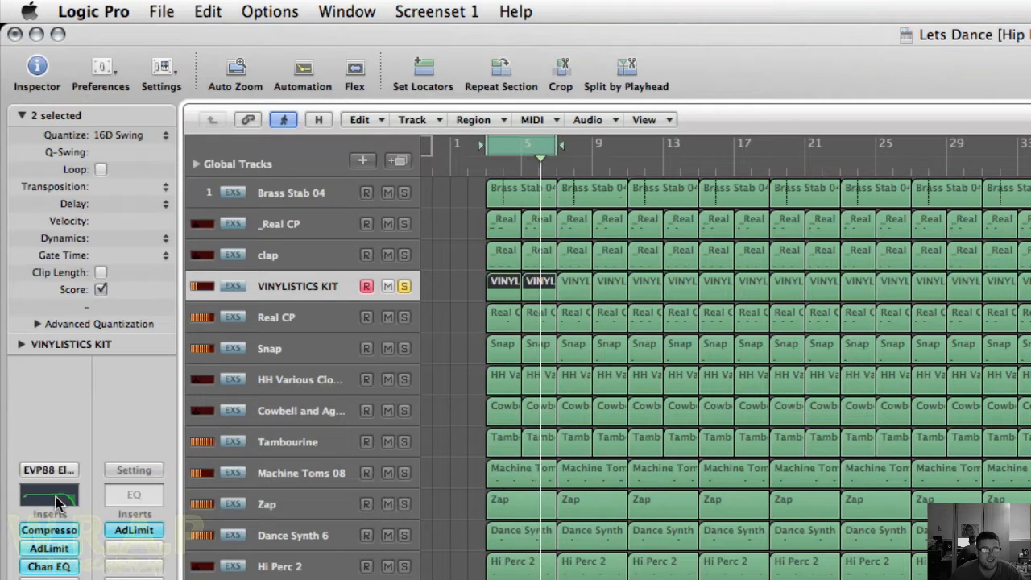
# Step: Turn on the Analyzer in the VINYLISTICS KIT track's Channel EQ and review the curve against the live spectrum
pyautogui.doubleClick(57, 501)
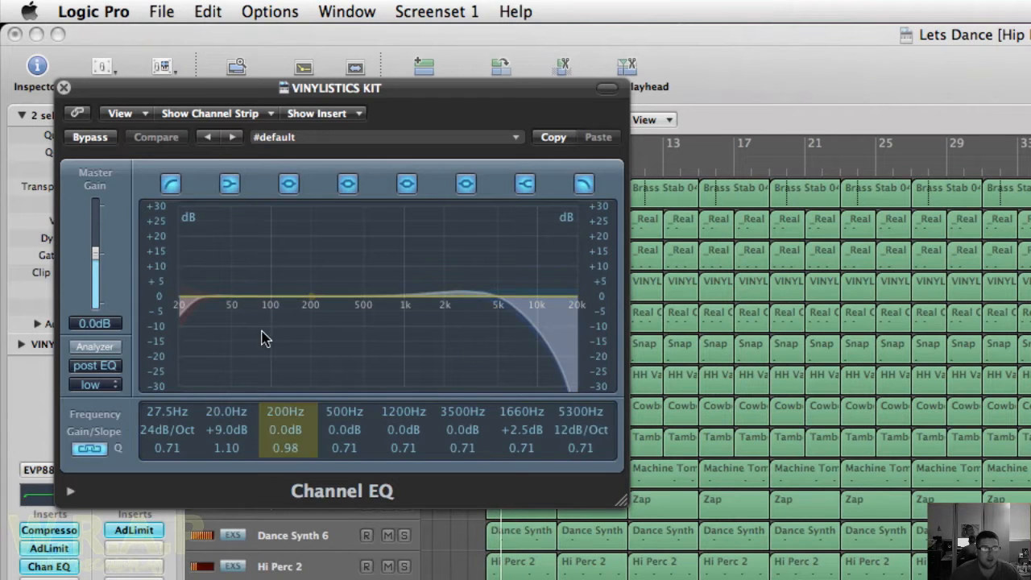
pyautogui.click(108, 350)
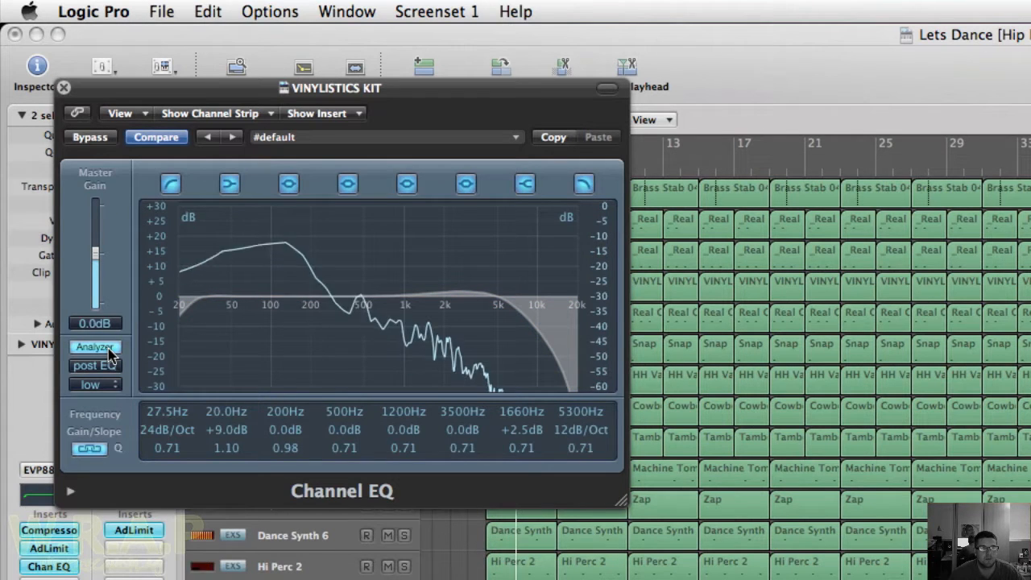
pyautogui.click(64, 87)
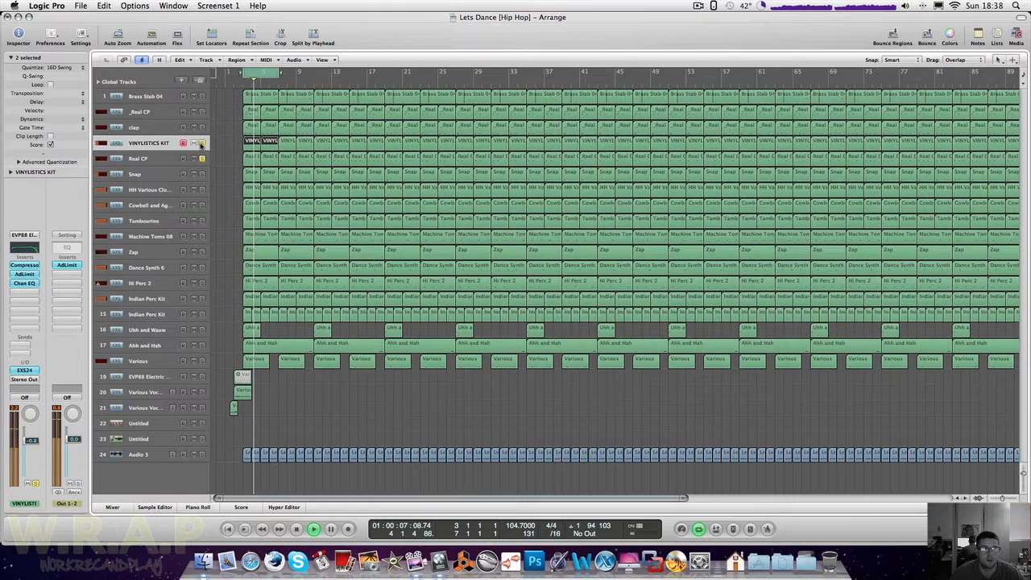
# Step: Select the Real CP track below VINYLISTICS KIT and review its Compressor settings
pyautogui.click(171, 161)
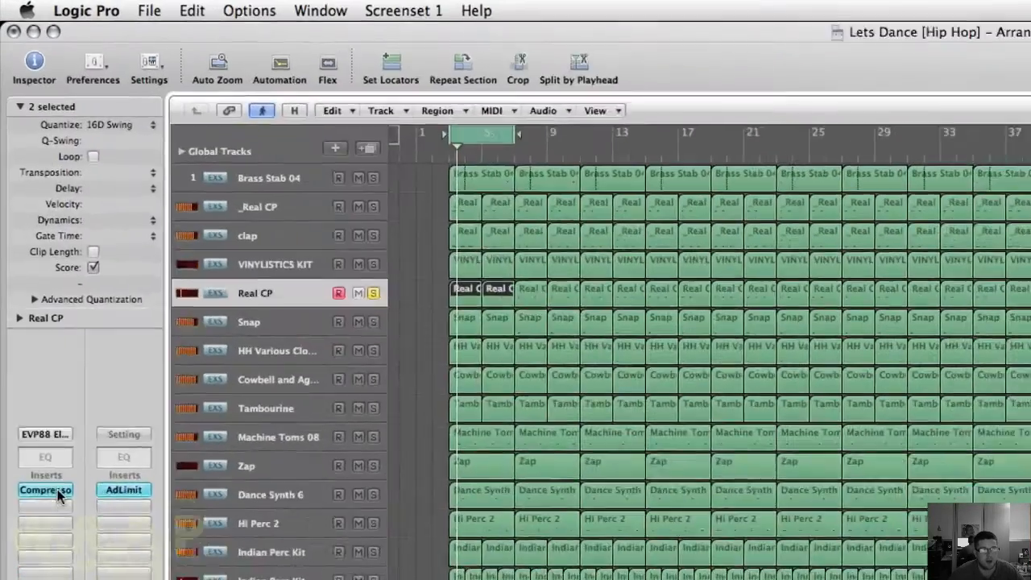
pyautogui.click(24, 264)
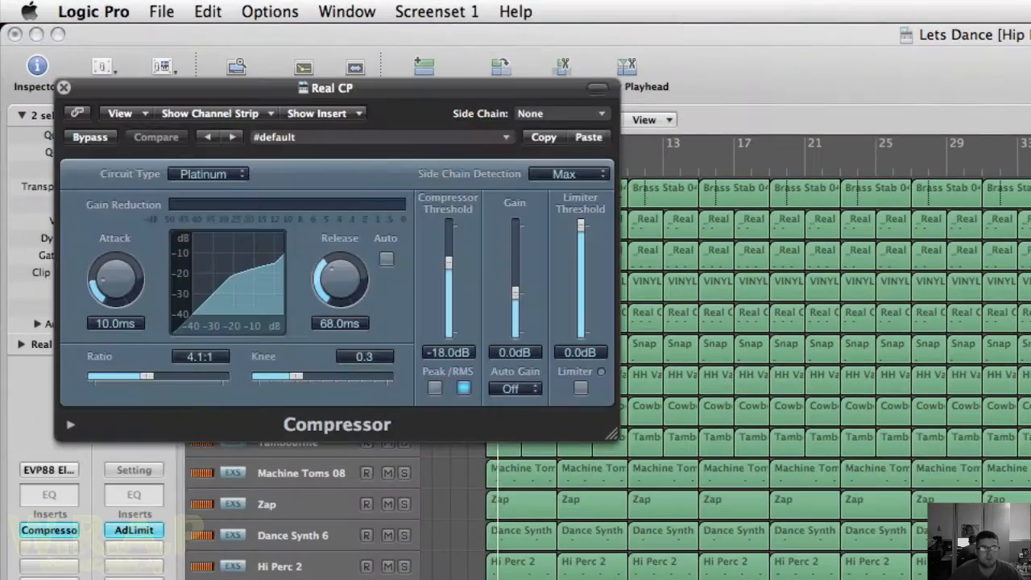
pyautogui.click(63, 87)
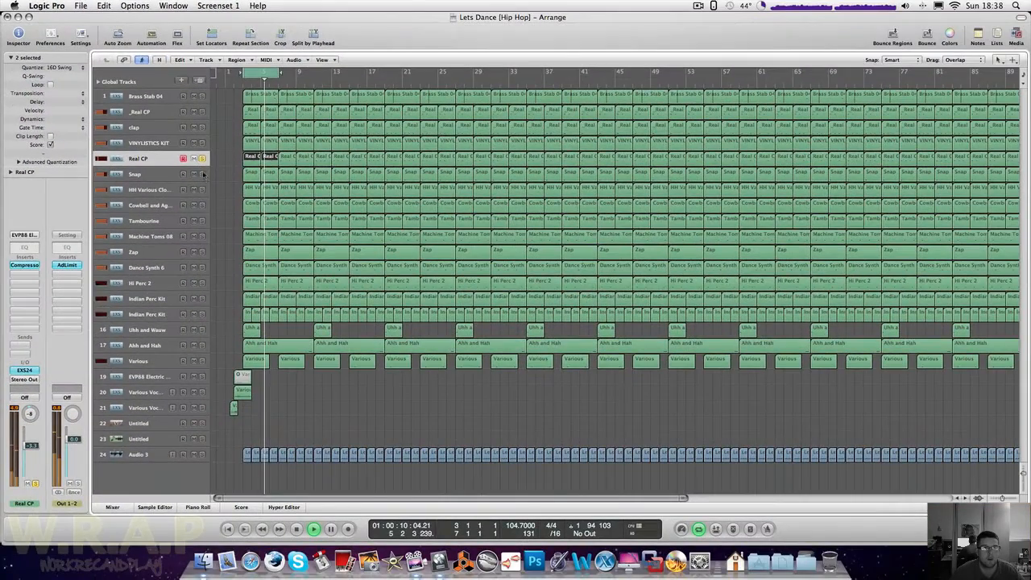
# Step: Select the Snap track and examine its Channel EQ cuts against the analyzer display
pyautogui.click(158, 174)
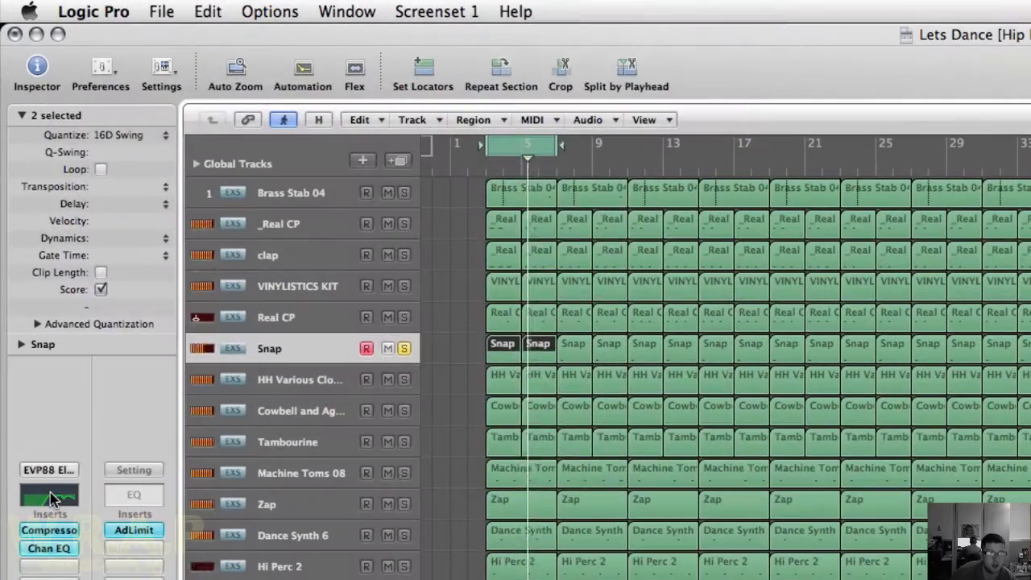
pyautogui.doubleClick(50, 497)
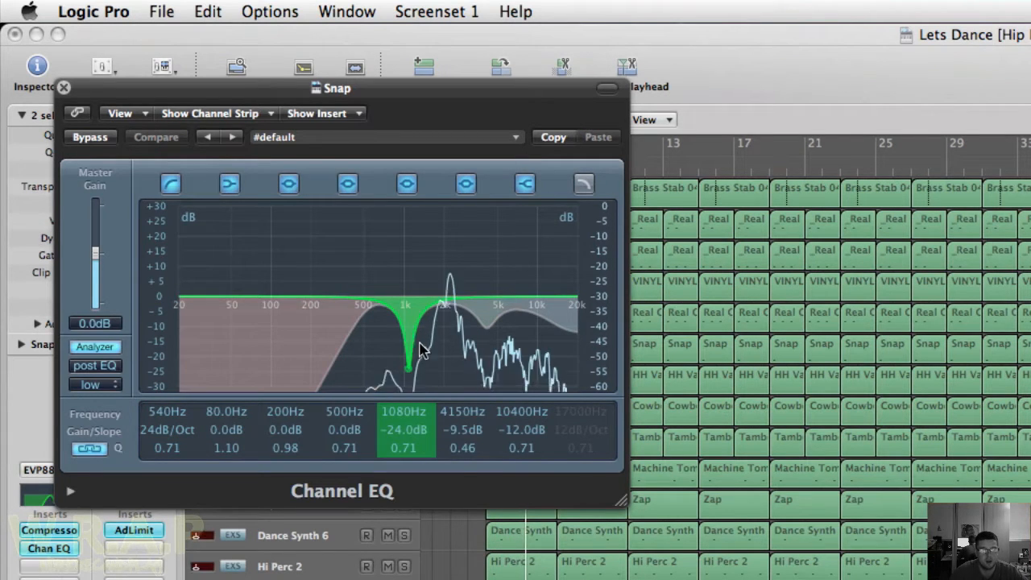
pyautogui.click(66, 92)
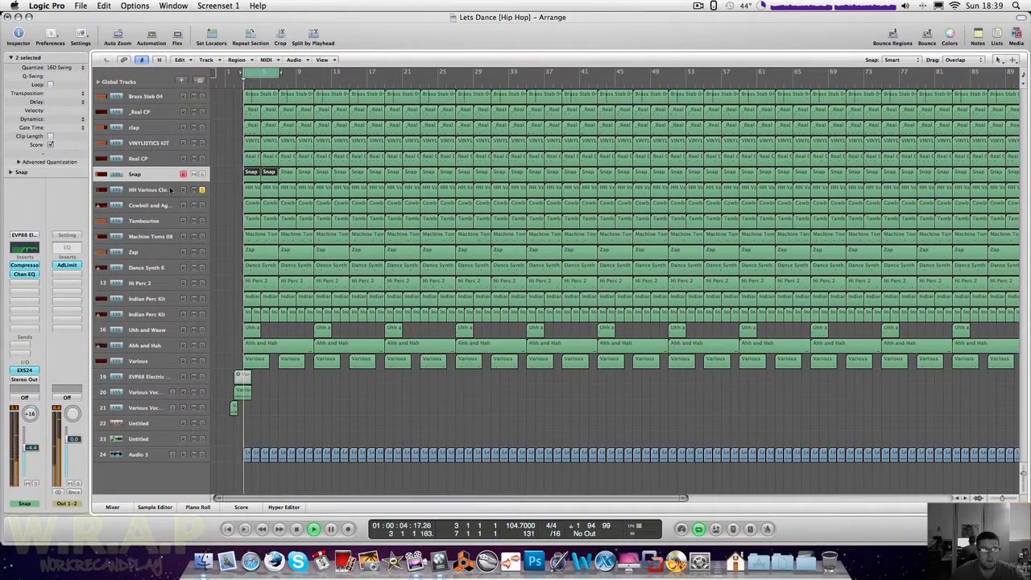
# Step: Select the HH Various Closed 1 track and review its Channel EQ, Compressor and Stereo Delay settings
pyautogui.click(161, 190)
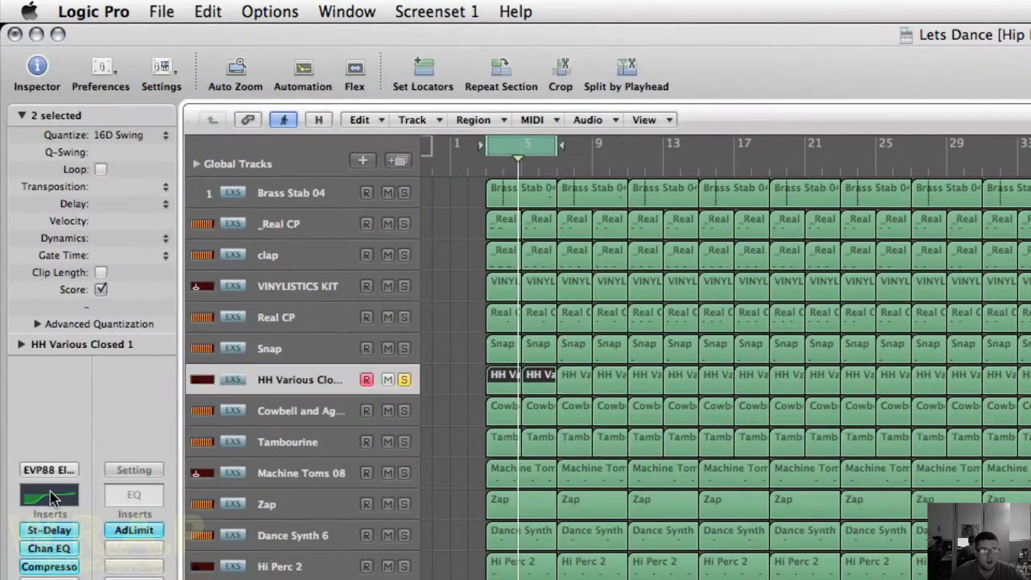
pyautogui.click(50, 498)
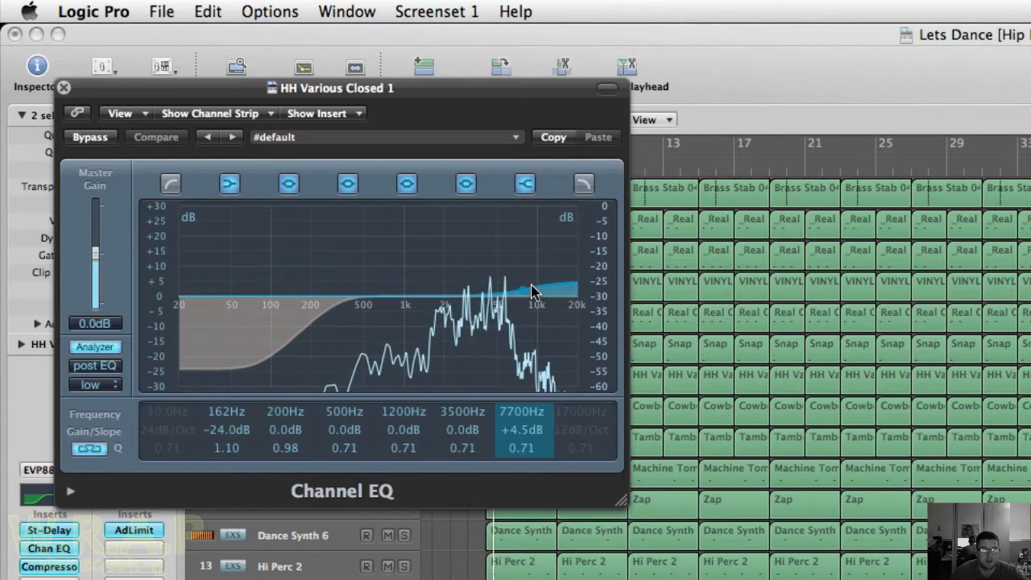
pyautogui.click(64, 87)
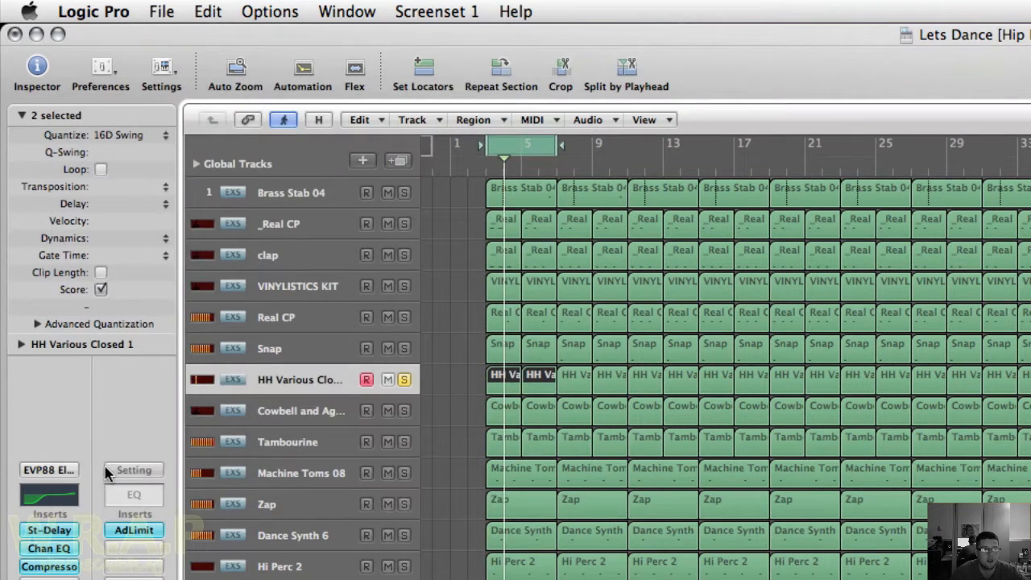
pyautogui.click(76, 565)
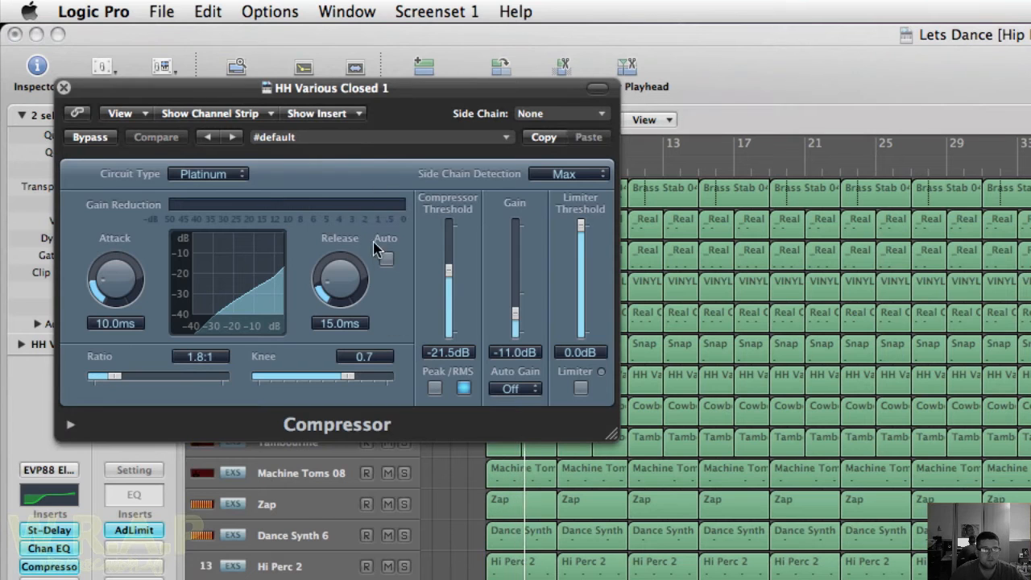
pyautogui.click(63, 87)
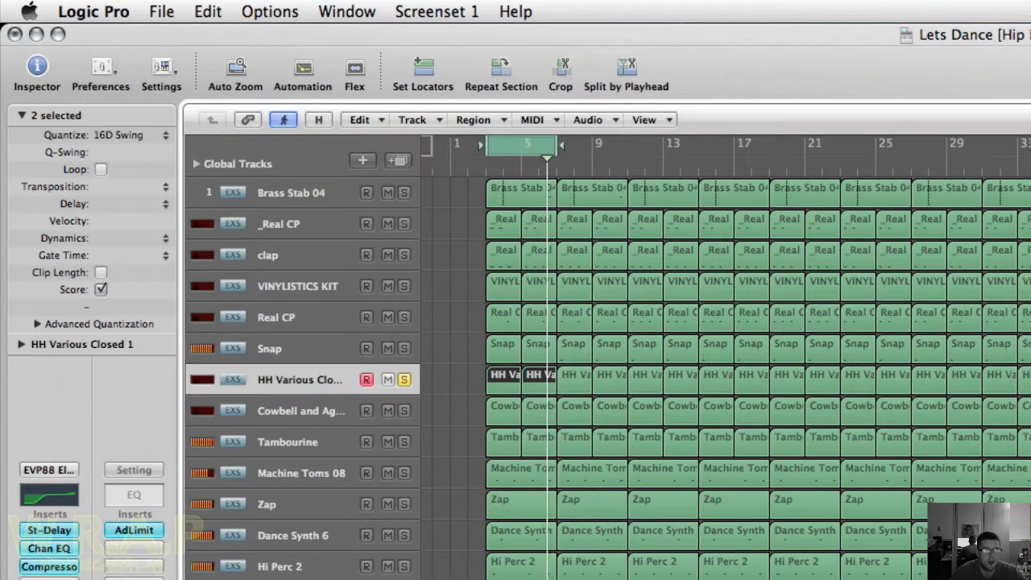
pyautogui.click(50, 531)
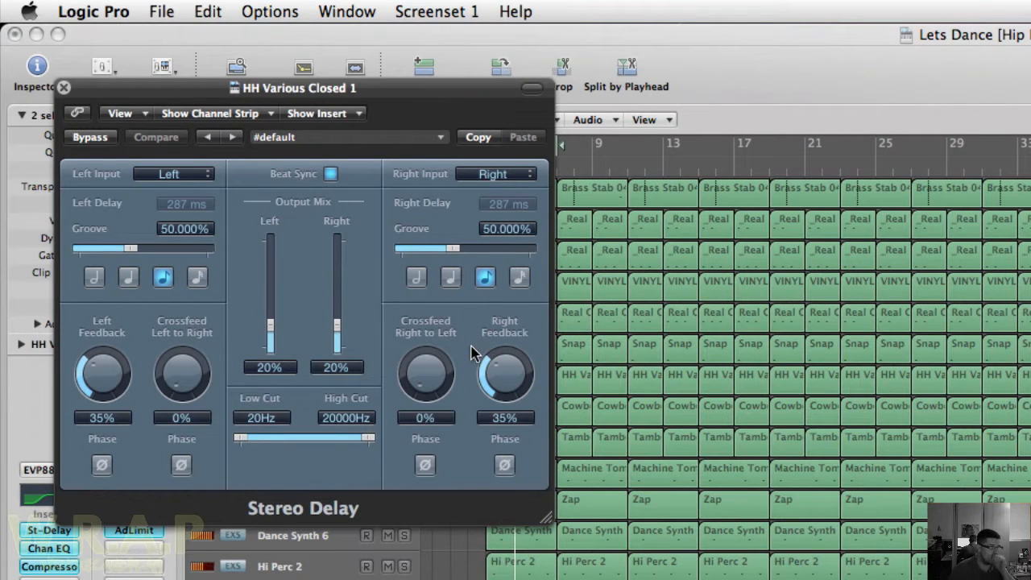
pyautogui.click(64, 87)
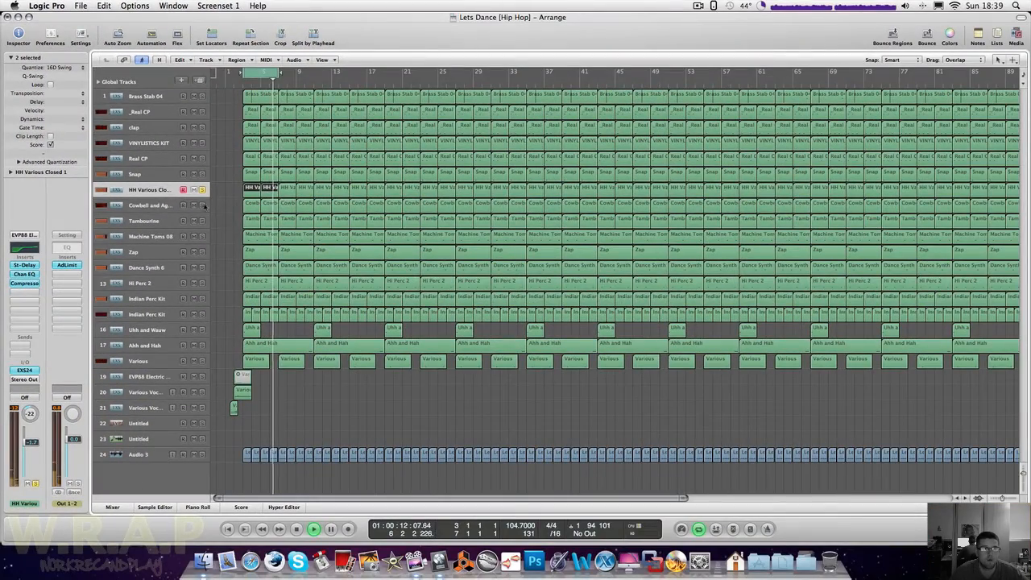
# Step: Solo and select the Cowbell and Agogo track, and review its Channel EQ and Compressor settings
pyautogui.click(202, 205)
pyautogui.click(163, 209)
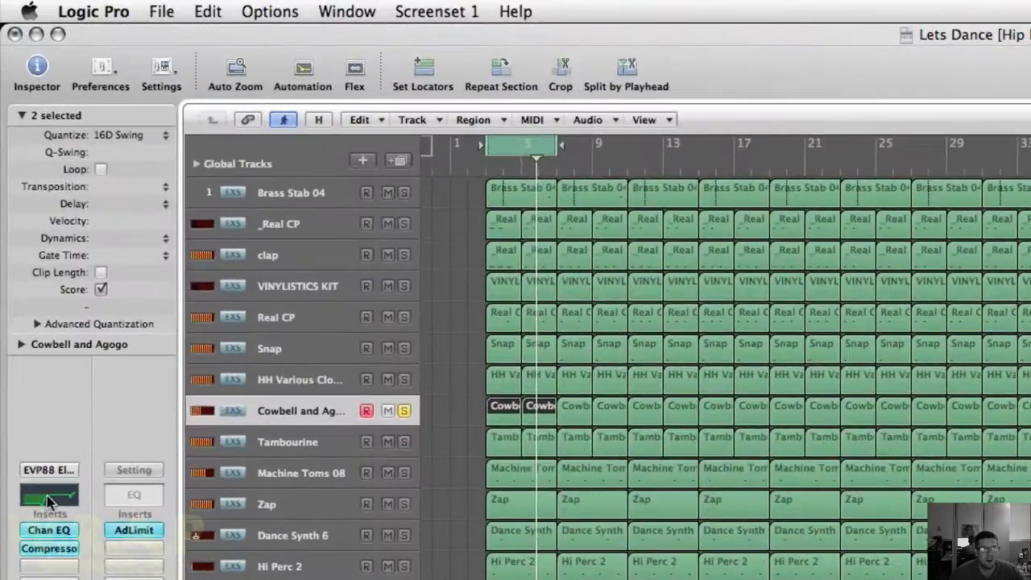
pyautogui.click(49, 498)
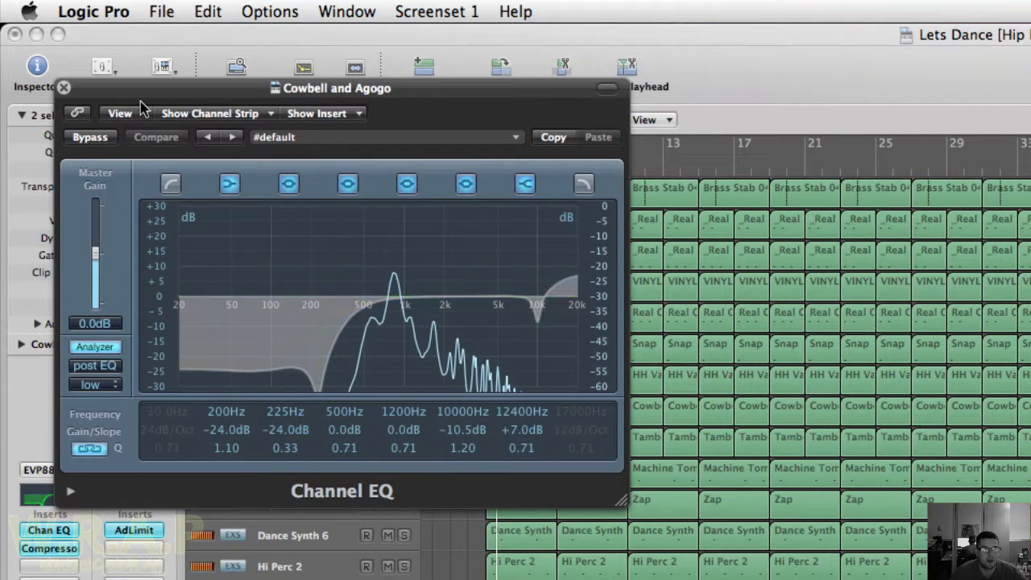
pyautogui.click(64, 87)
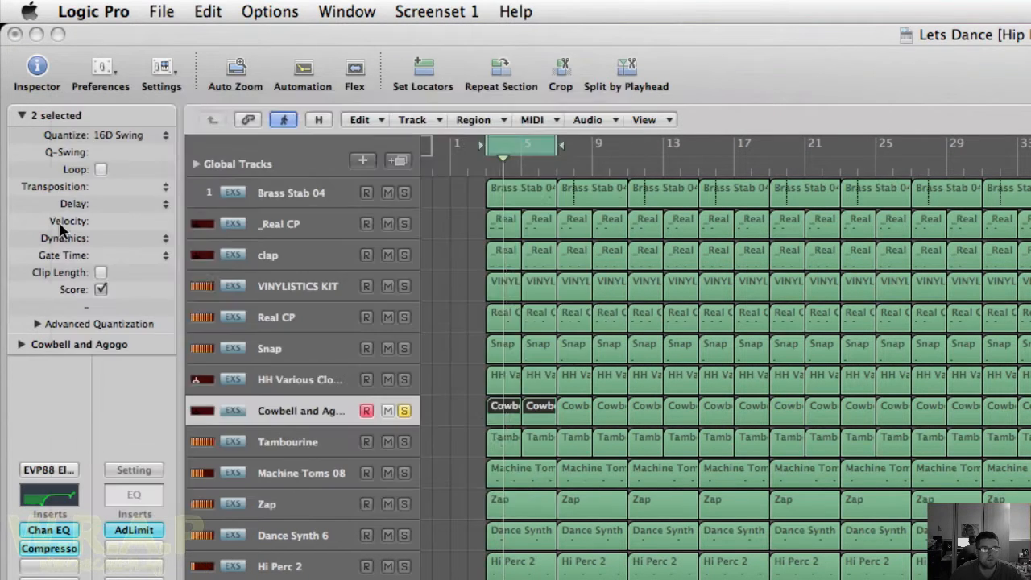
pyautogui.click(49, 548)
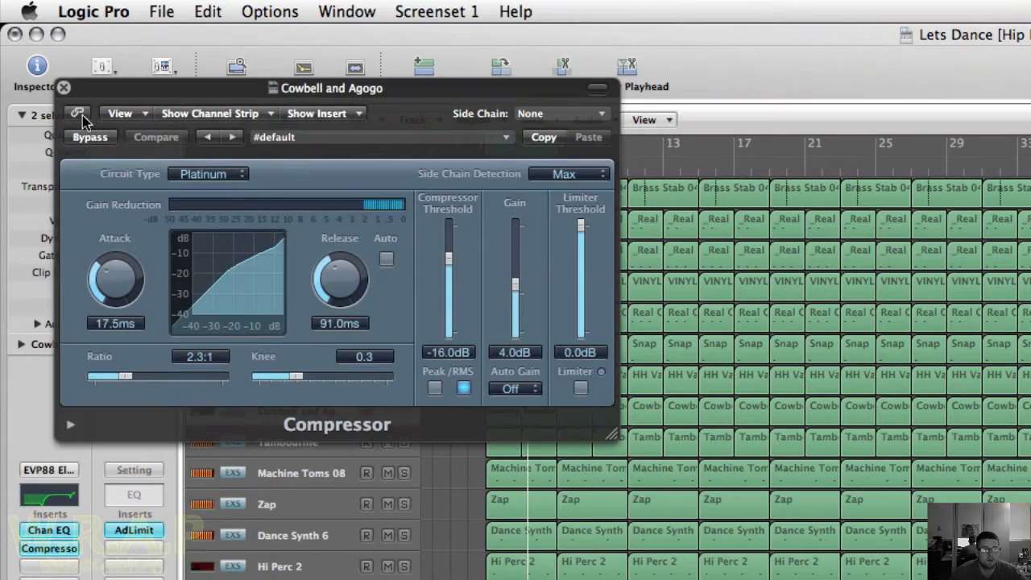
pyautogui.click(64, 87)
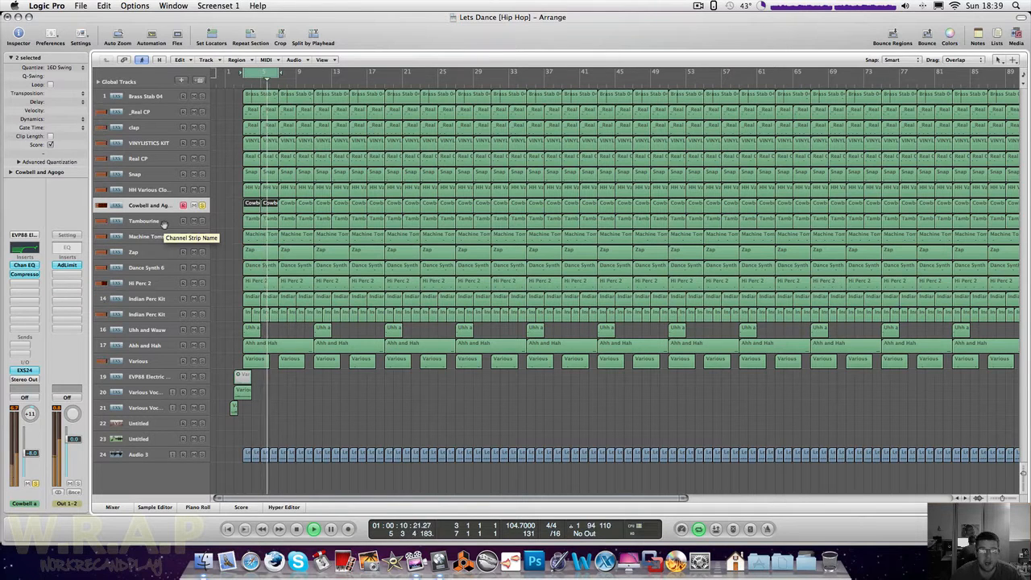
# Step: Select the Tambourine track and review its Channel EQ curve and Compressor settings
pyautogui.click(164, 222)
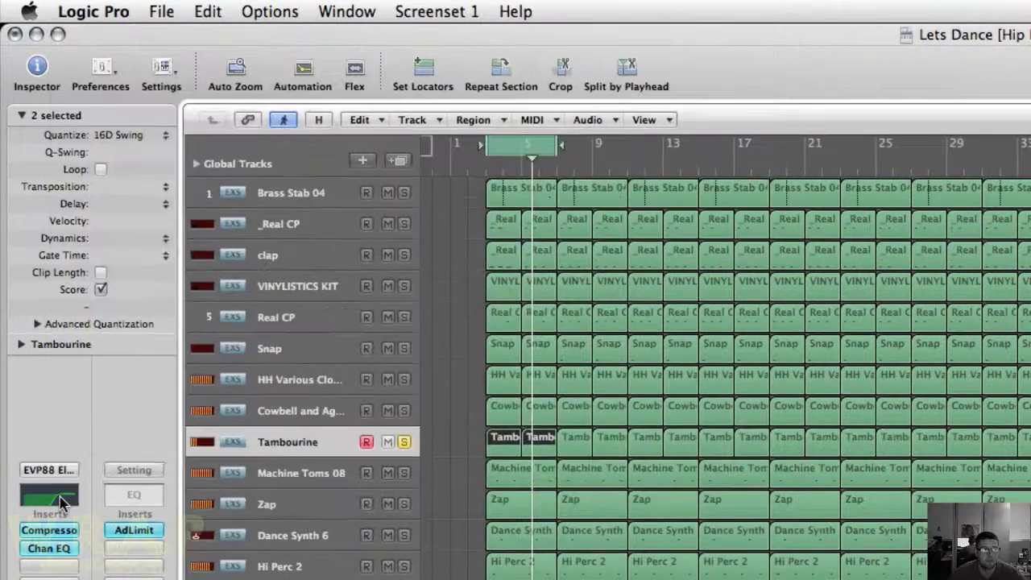
pyautogui.click(29, 274)
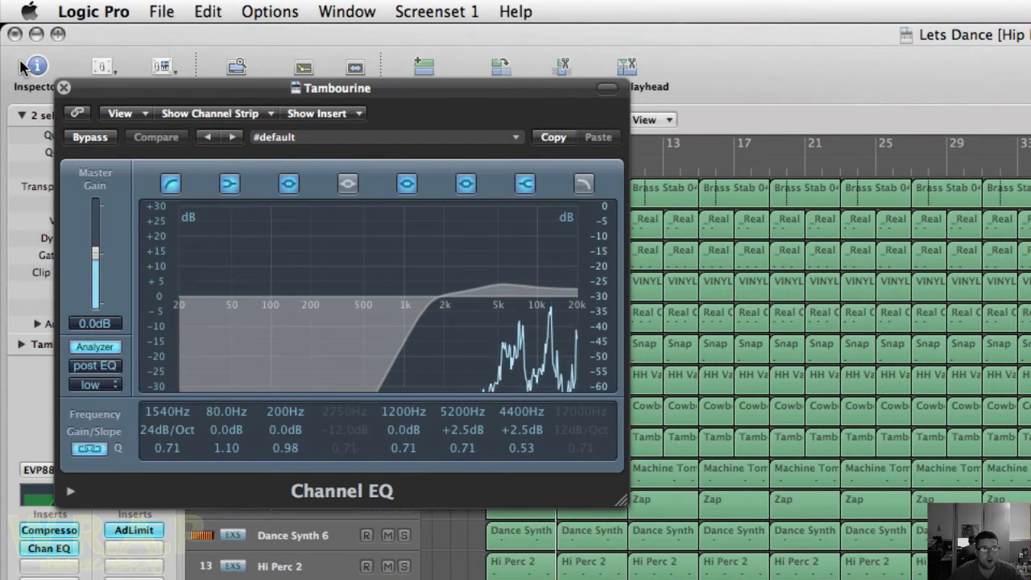
pyautogui.click(64, 87)
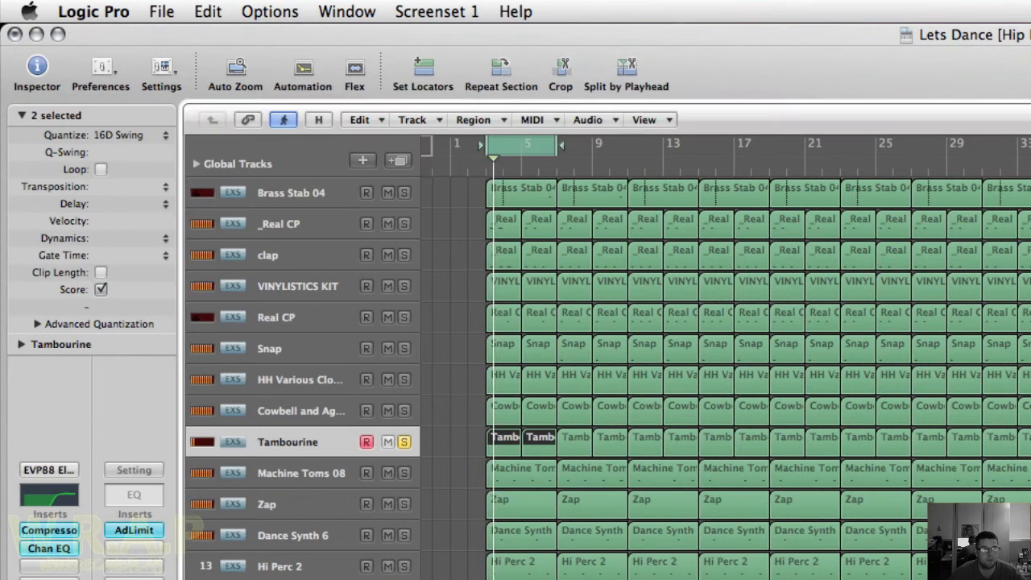
pyautogui.click(48, 530)
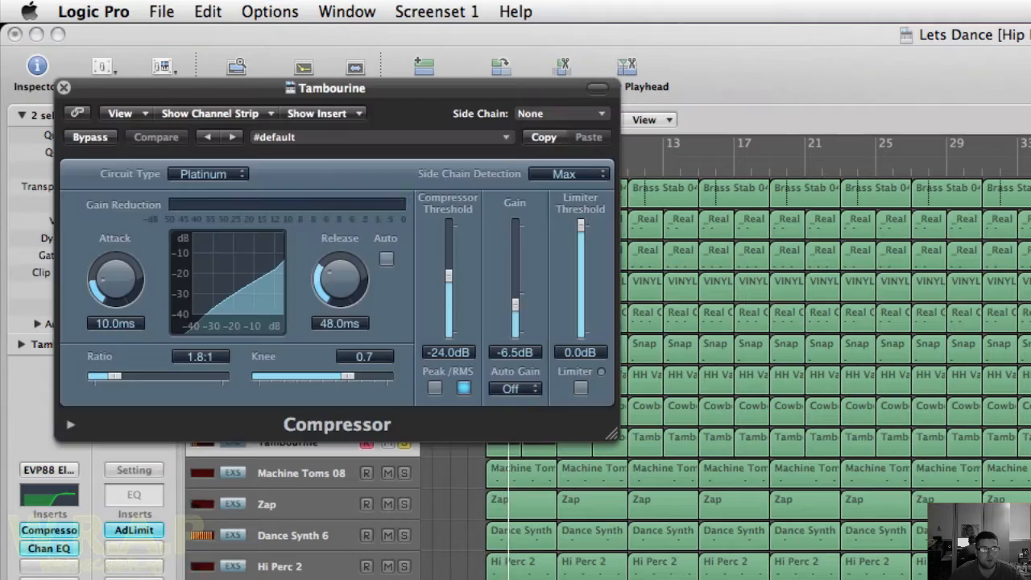
pyautogui.click(64, 87)
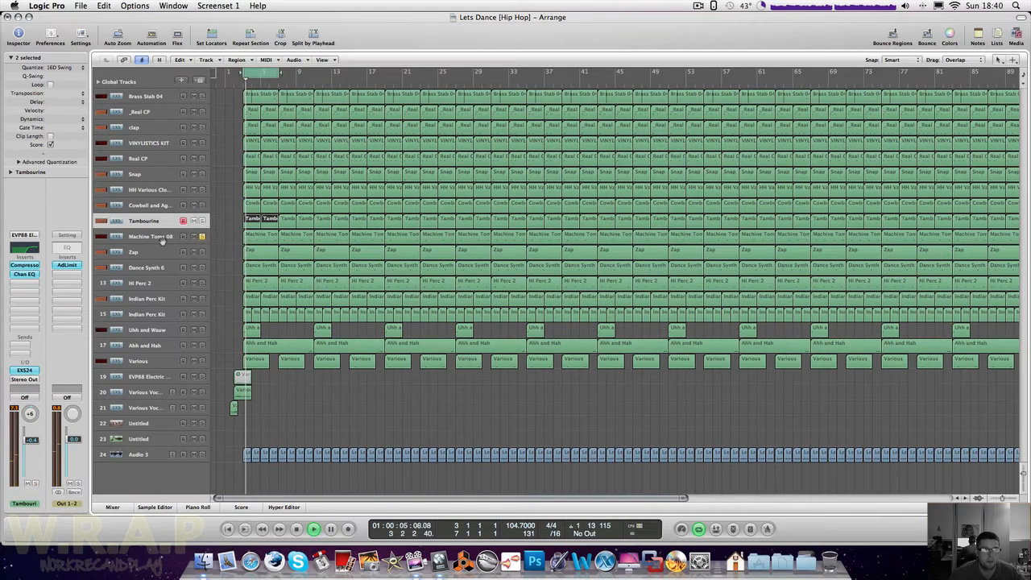
# Step: Select the Machine Toms 08 track and examine its Channel EQ curve against the analyzer display
pyautogui.click(161, 238)
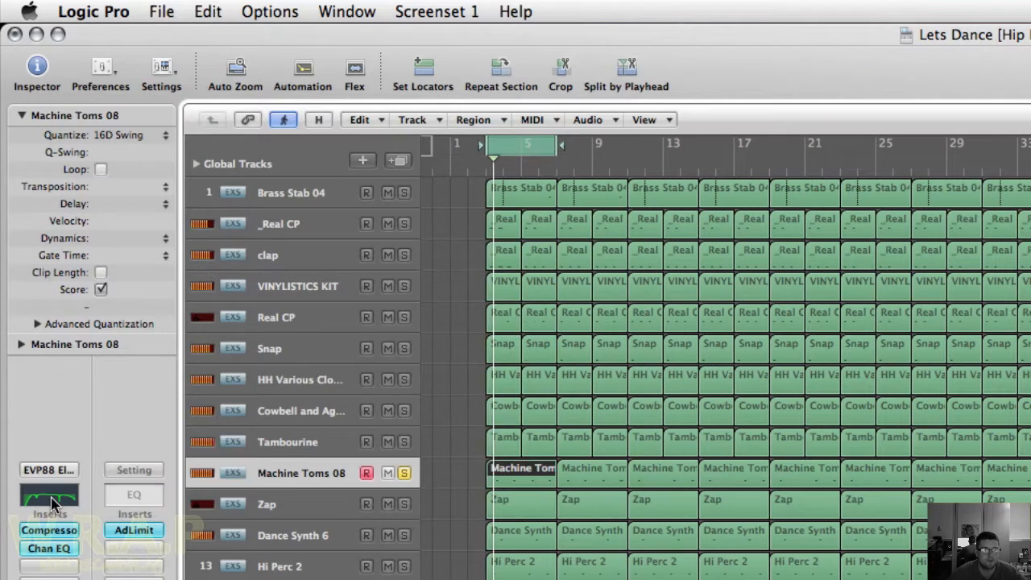
pyautogui.doubleClick(53, 503)
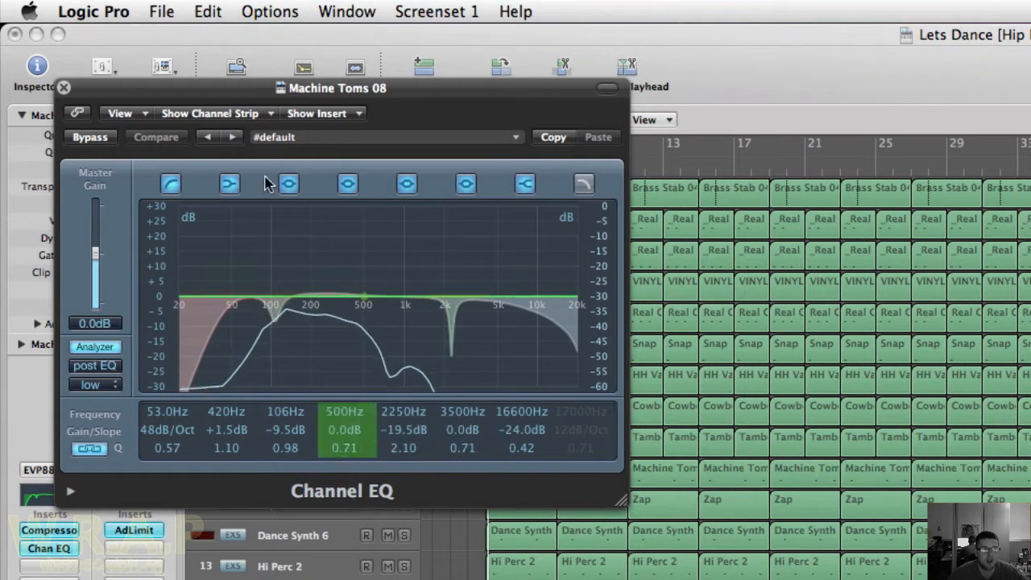
pyautogui.click(64, 87)
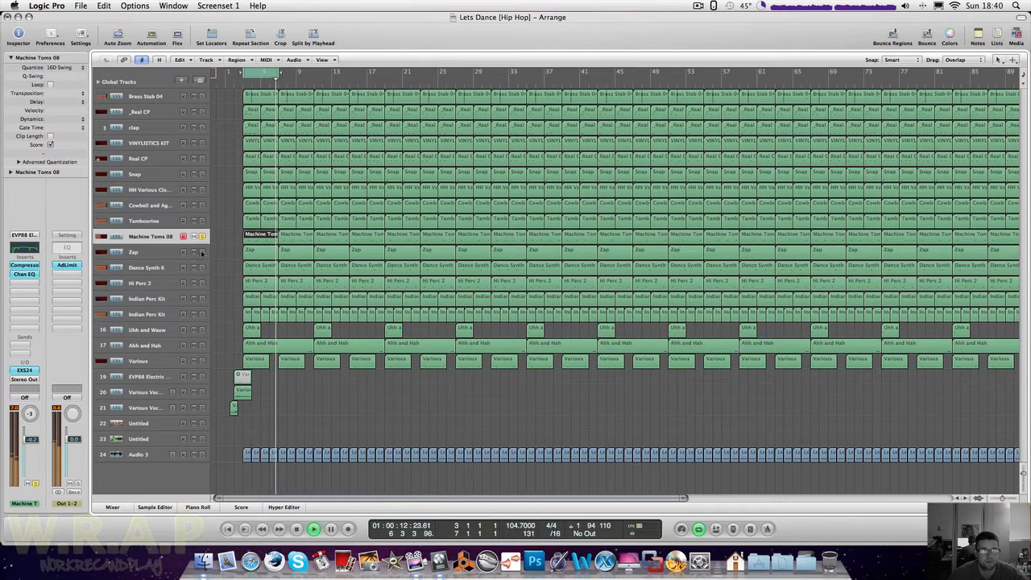
# Step: Select the Zap track and examine the low cut and high-frequency bands in its Channel EQ
pyautogui.click(153, 253)
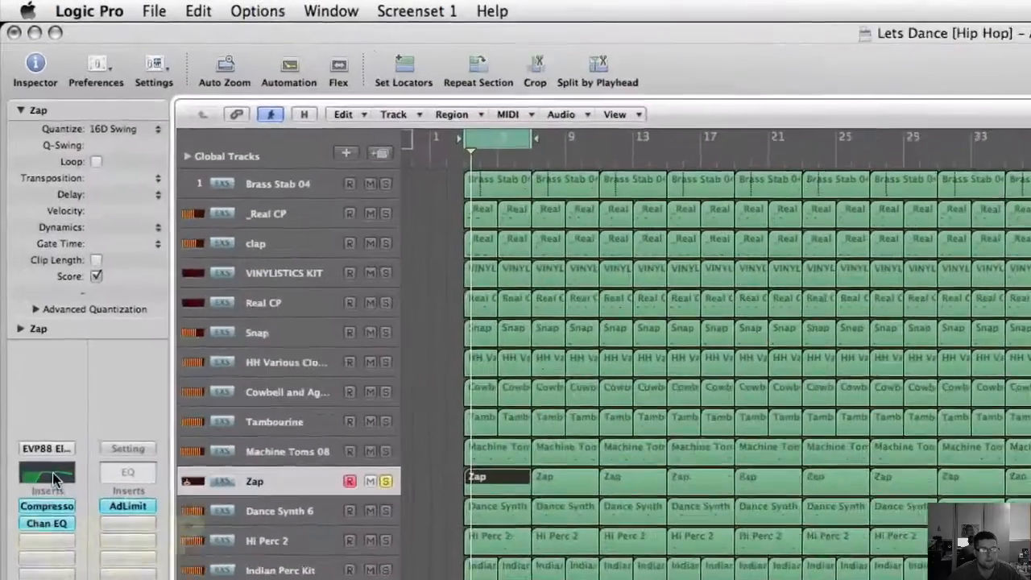
pyautogui.doubleClick(52, 473)
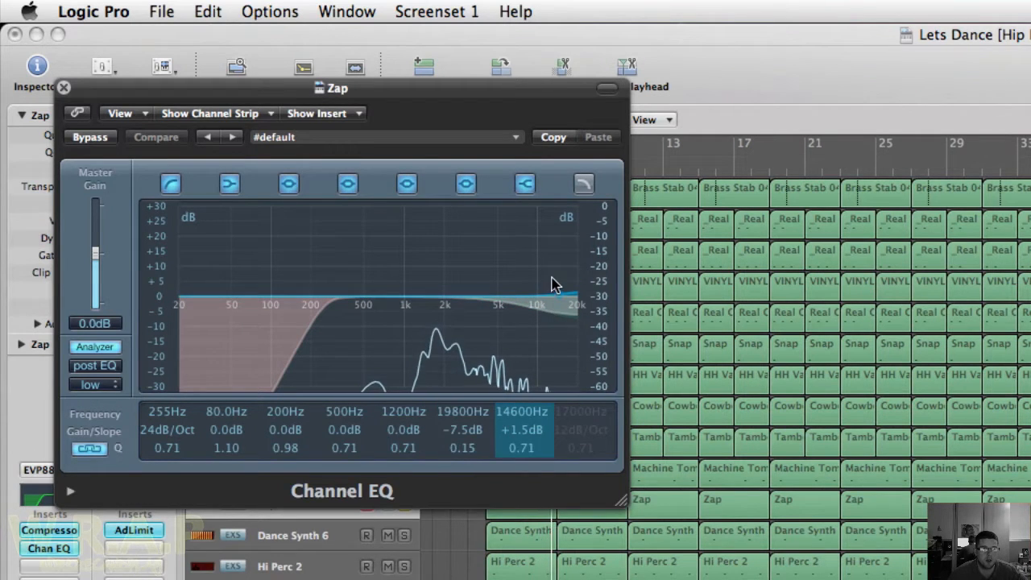
pyautogui.click(63, 87)
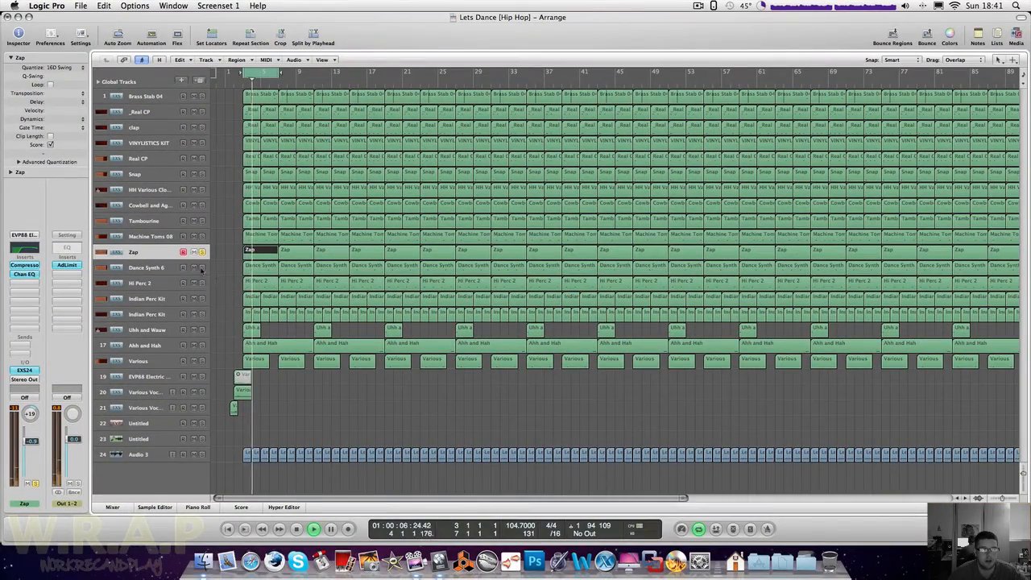
# Step: Solo the Dance Synth 6 track in place of Zap and review its Channel EQ bands
pyautogui.click(202, 268)
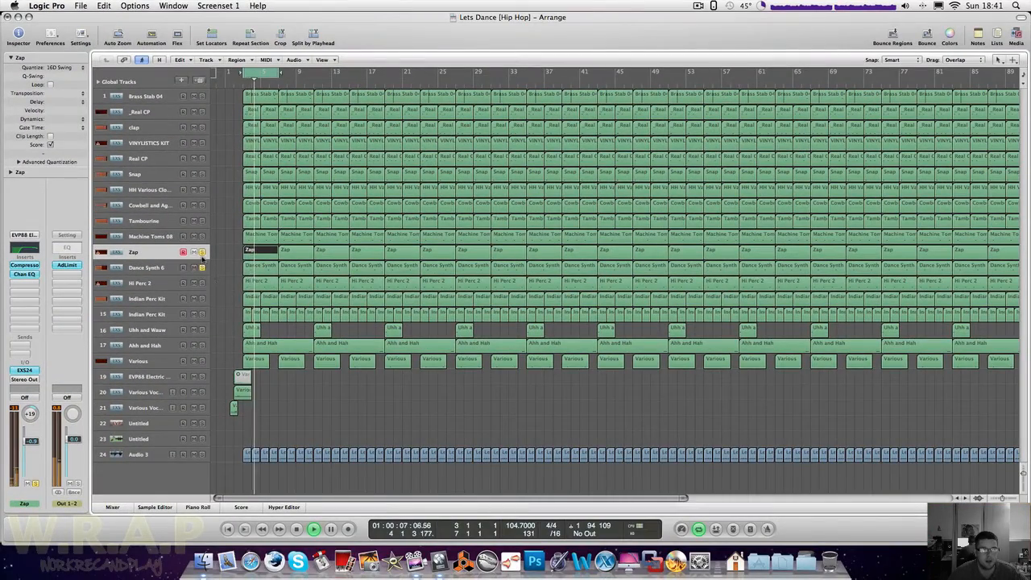
pyautogui.click(164, 271)
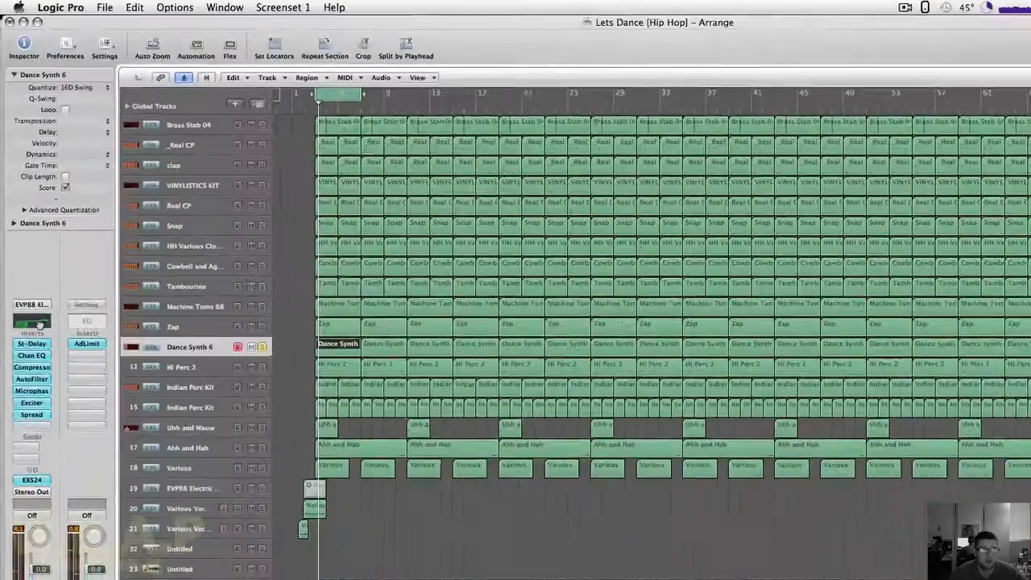
pyautogui.doubleClick(49, 493)
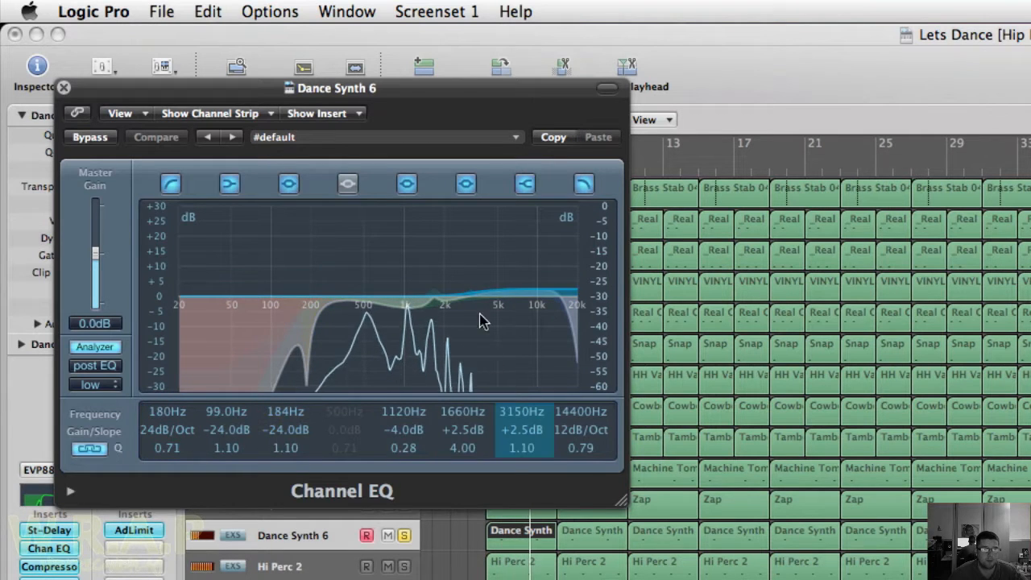
pyautogui.click(63, 88)
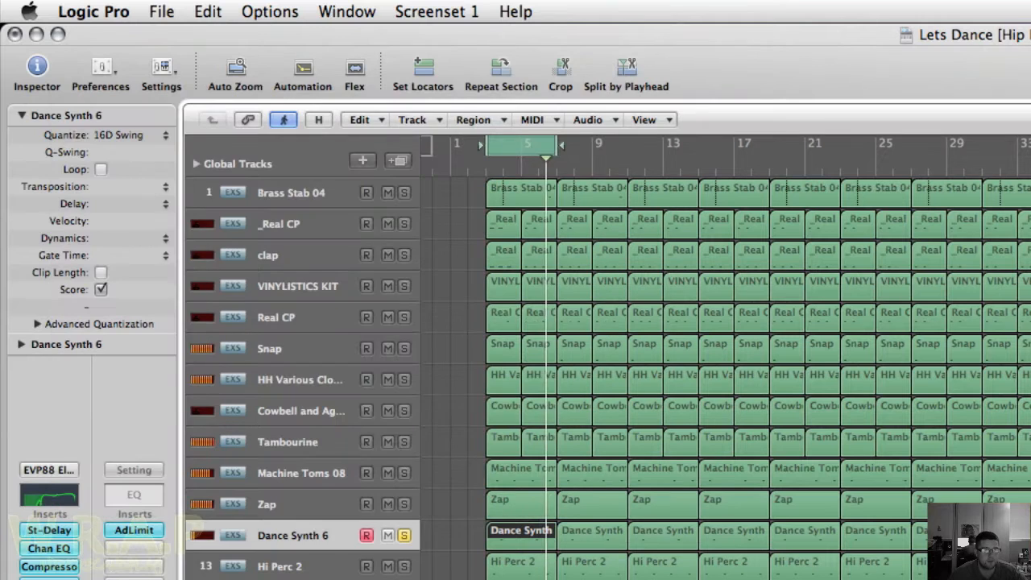
# Step: Review the Stereo Delay and Compressor settings on the Dance Synth 6 track
pyautogui.click(58, 530)
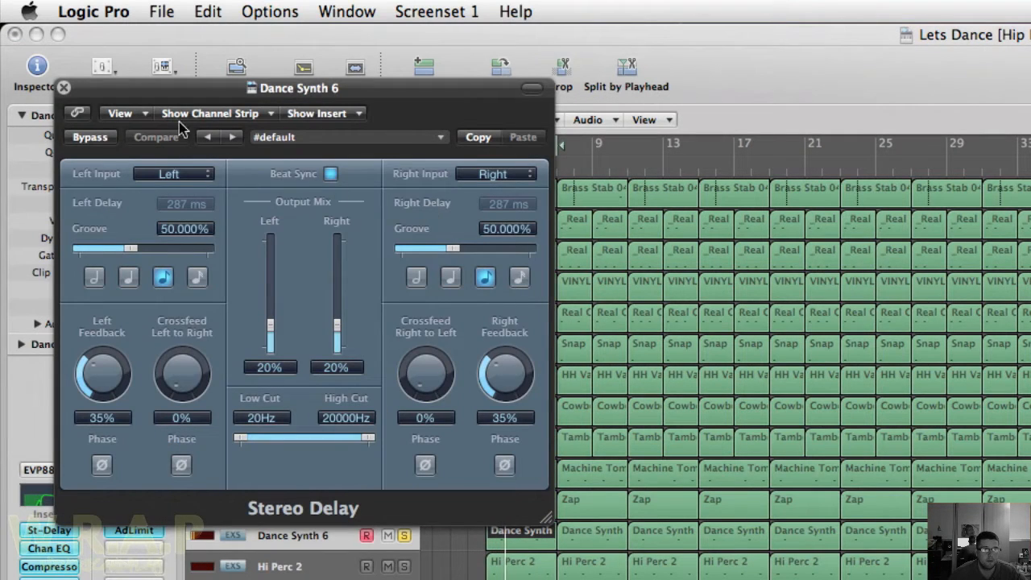
pyautogui.click(64, 88)
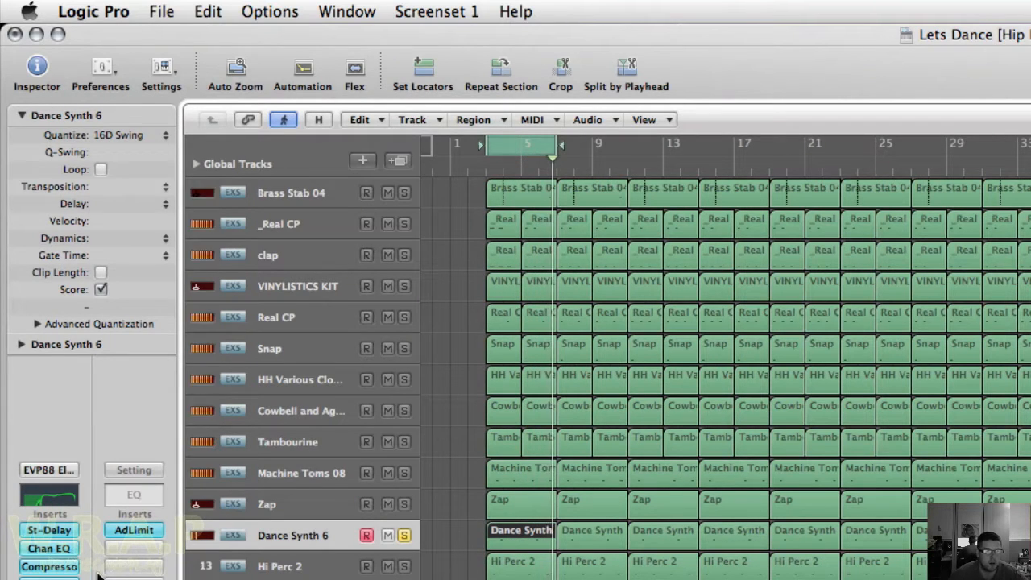
pyautogui.click(52, 568)
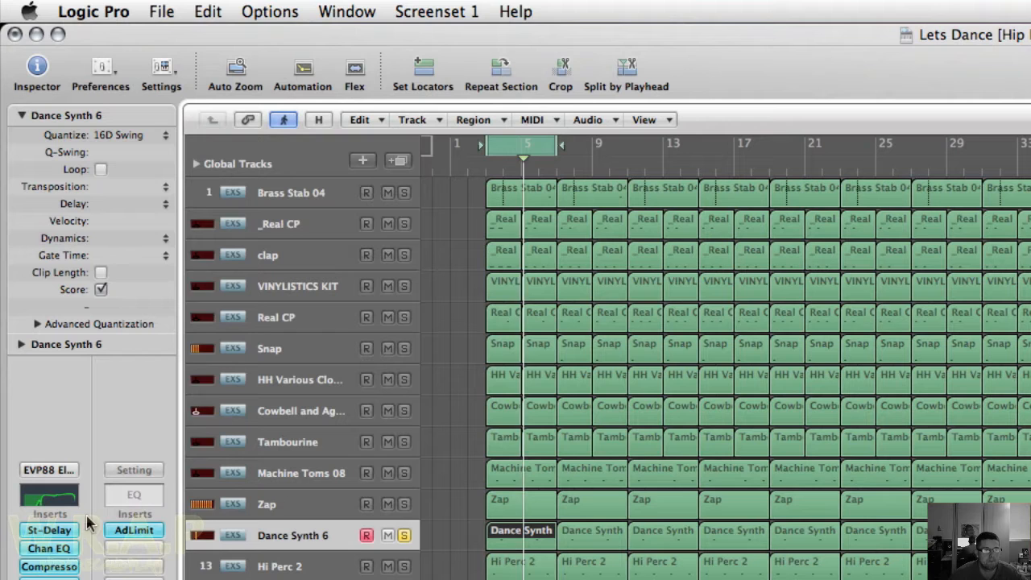
pyautogui.click(65, 88)
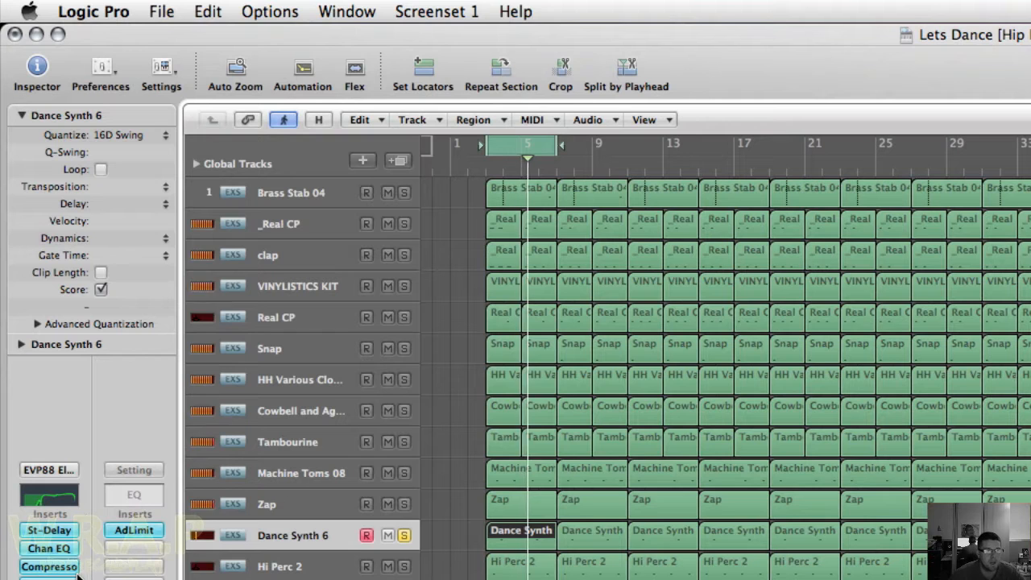
# Step: Review the AutoFilter and Microphaser settings on the Dance Synth 6 track
pyautogui.doubleClick(50, 578)
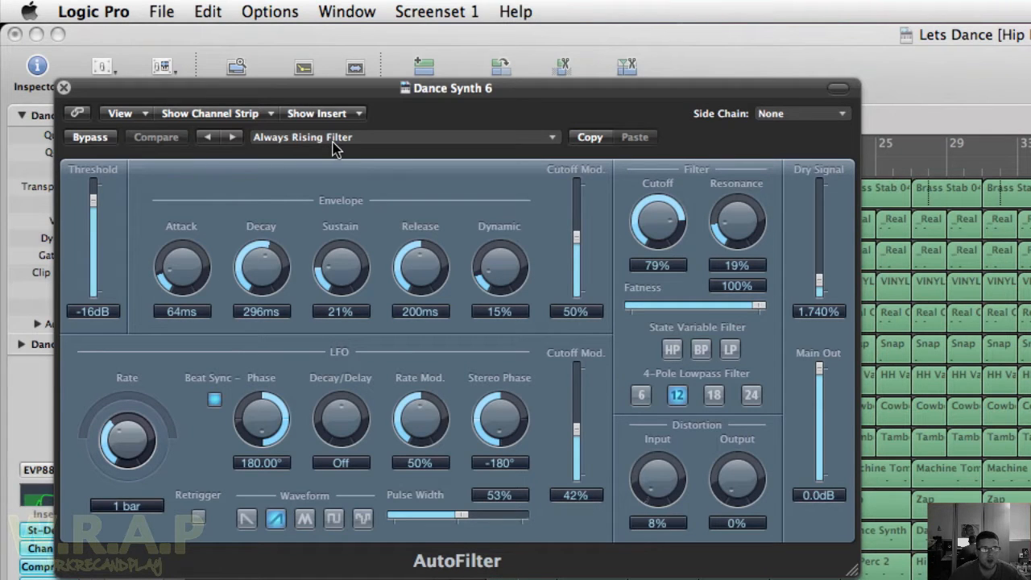
pyautogui.click(65, 87)
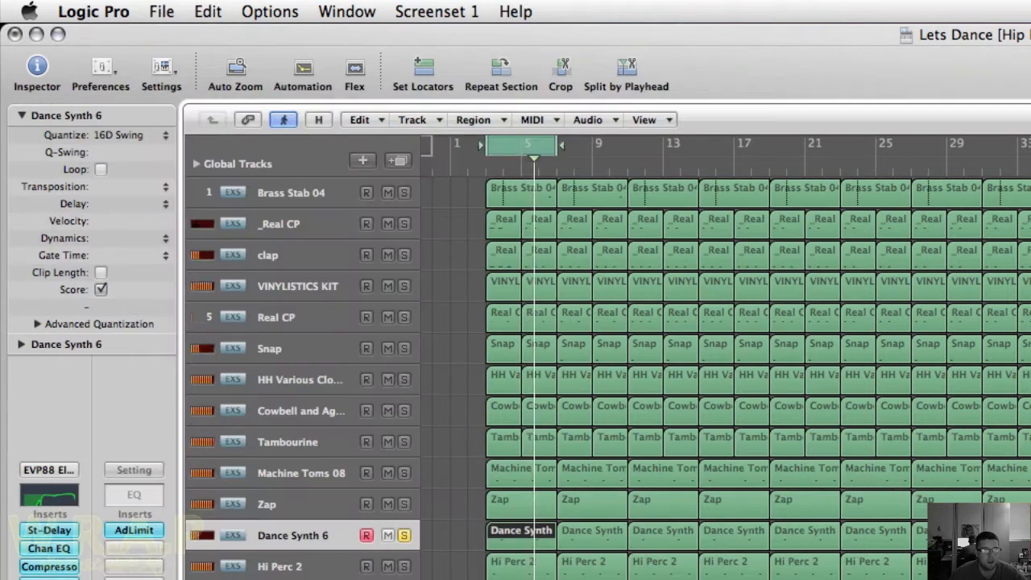
pyautogui.doubleClick(49, 579)
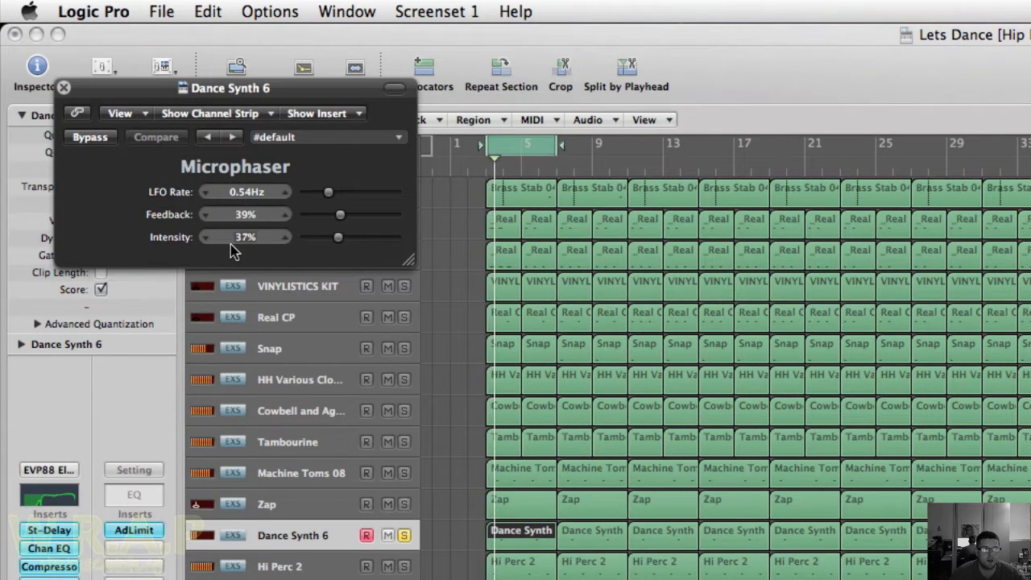
pyautogui.click(65, 87)
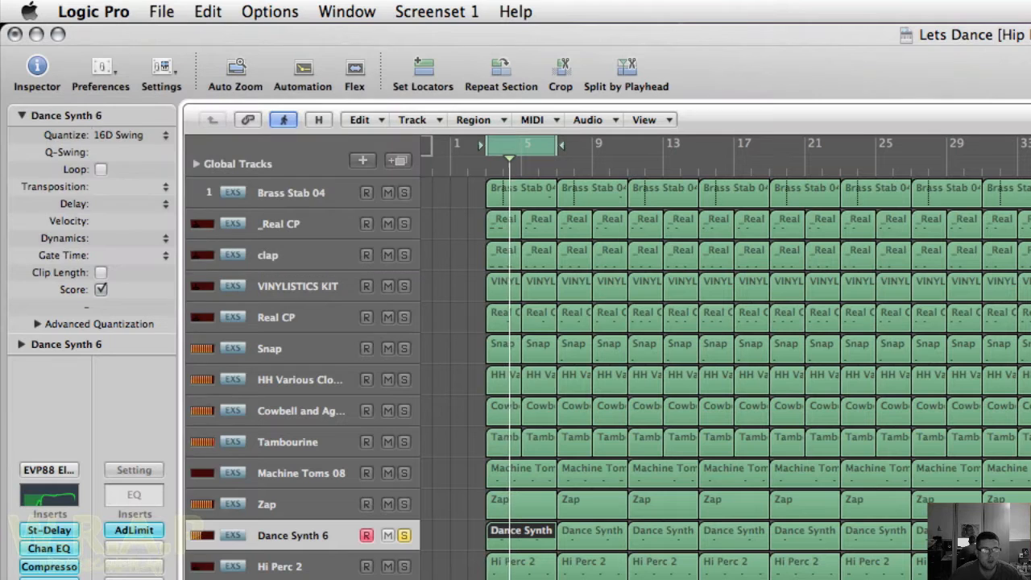
# Step: Review the Exciter and Spread effects on the Dance Synth 6 track
pyautogui.doubleClick(49, 579)
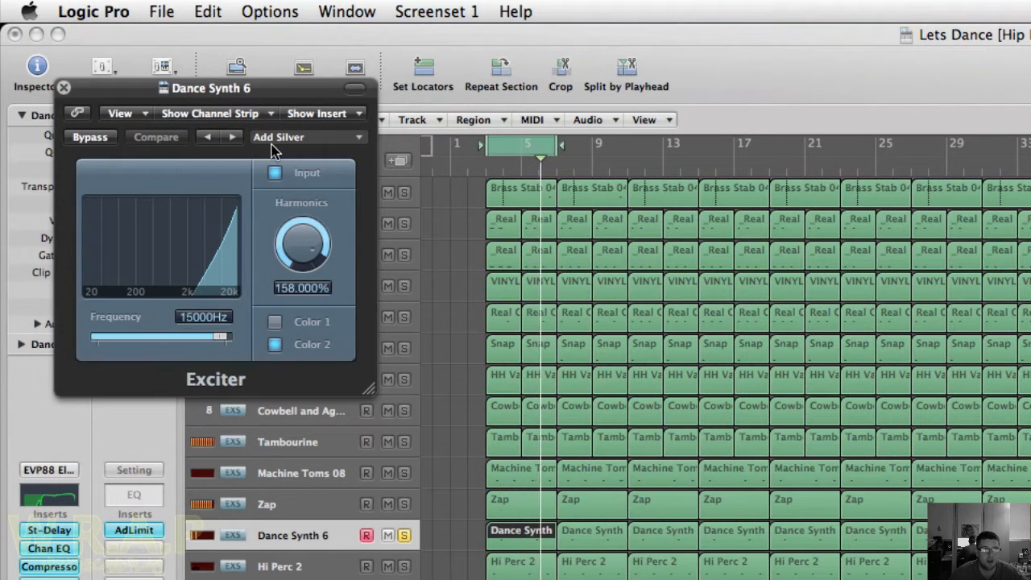
pyautogui.click(64, 88)
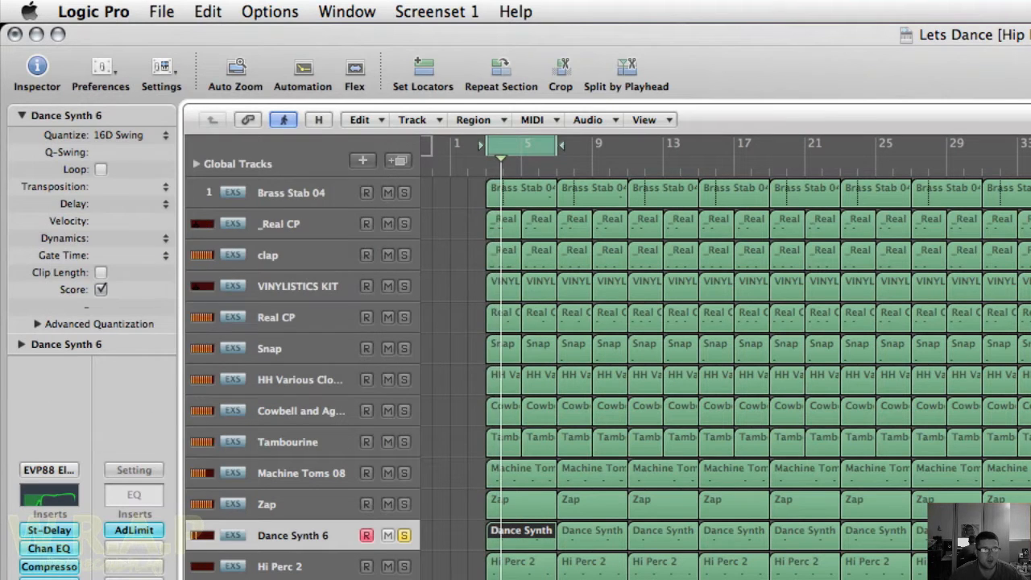
pyautogui.doubleClick(49, 579)
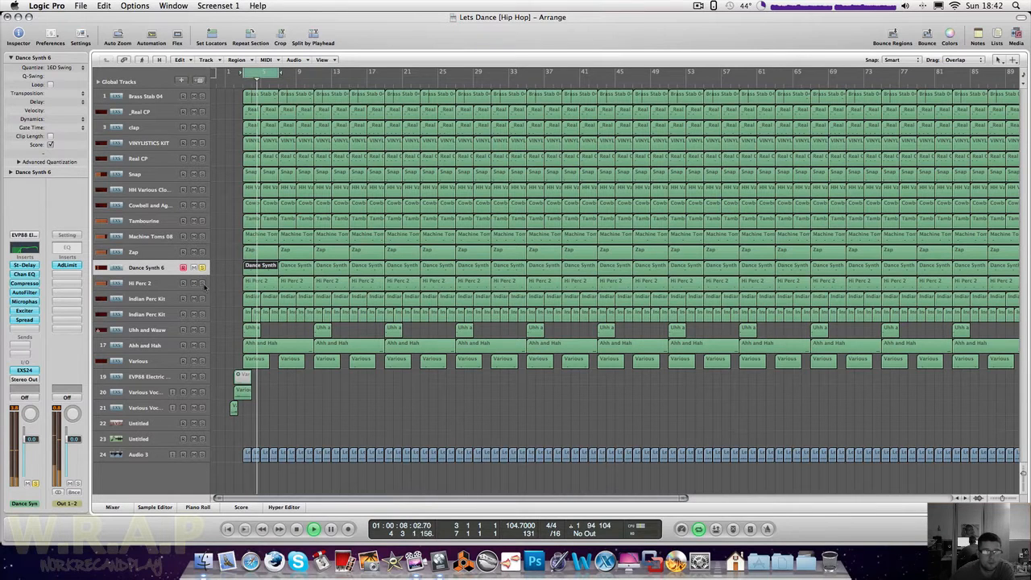
# Step: Select the Hi Perc 2 track and turn on the Analyzer in its Channel EQ to compare the curve with the live spectrum
pyautogui.click(140, 286)
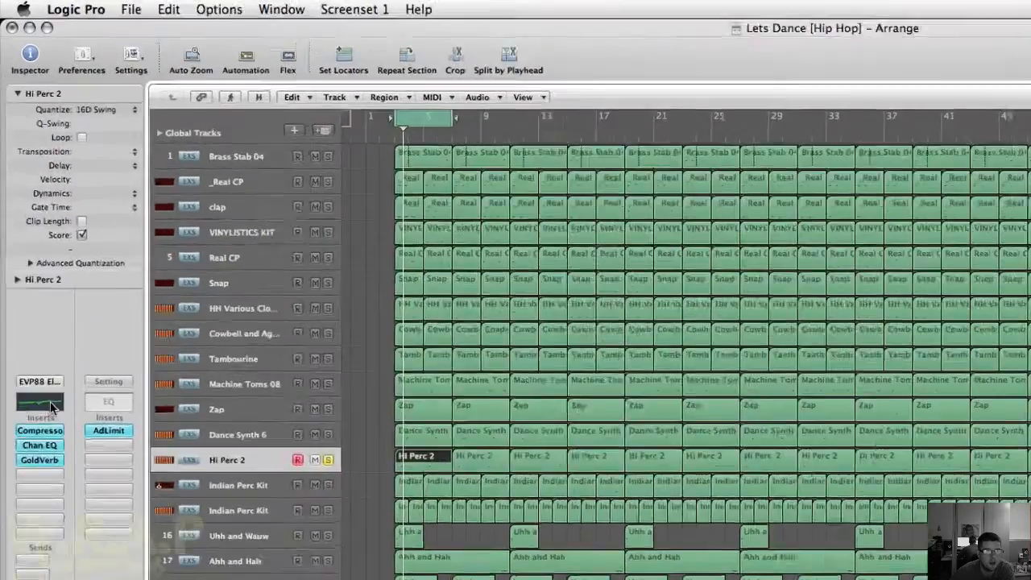
pyautogui.click(24, 274)
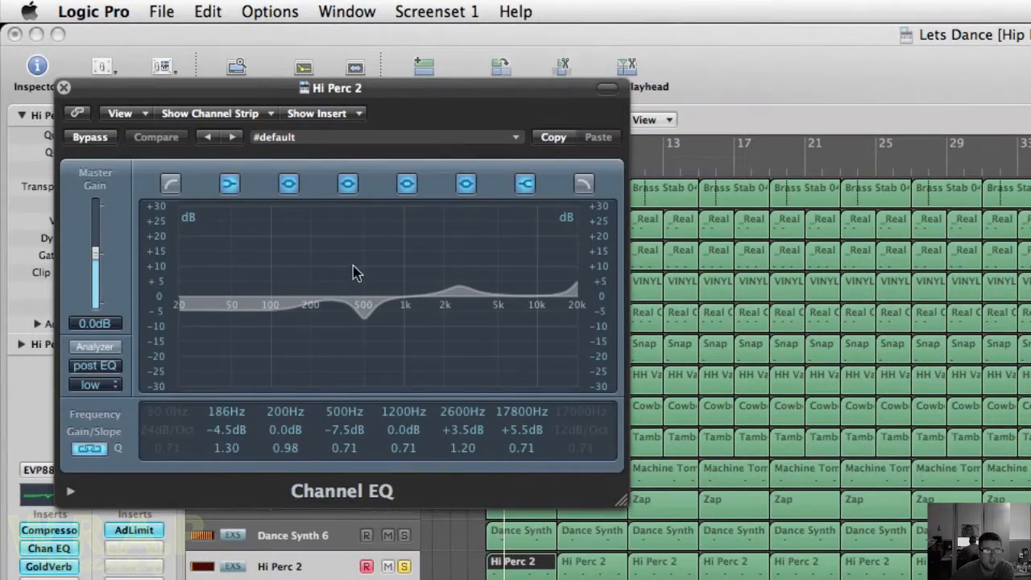
pyautogui.click(98, 349)
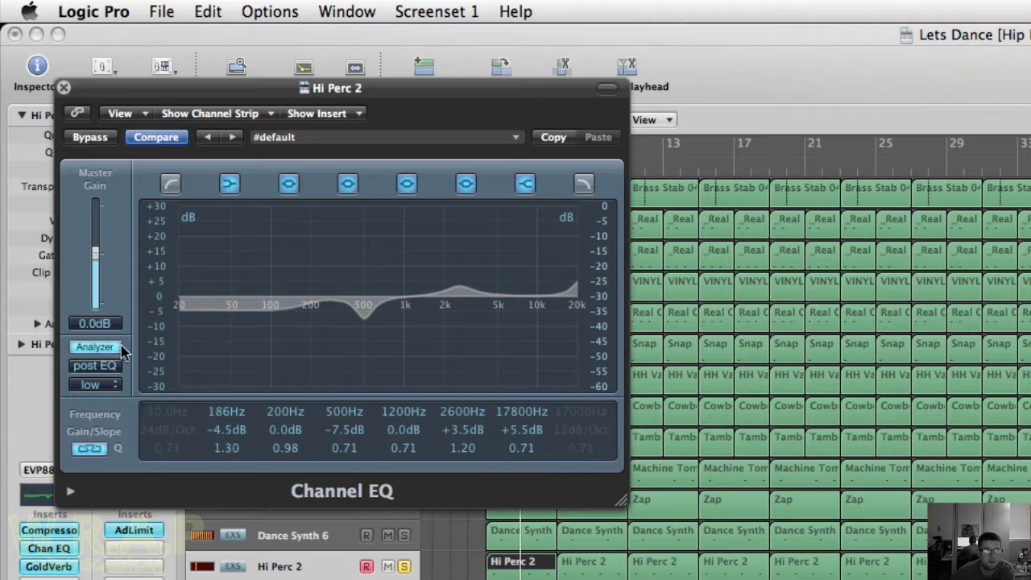
pyautogui.moveTo(349, 314); pyautogui.dragTo(350, 314)
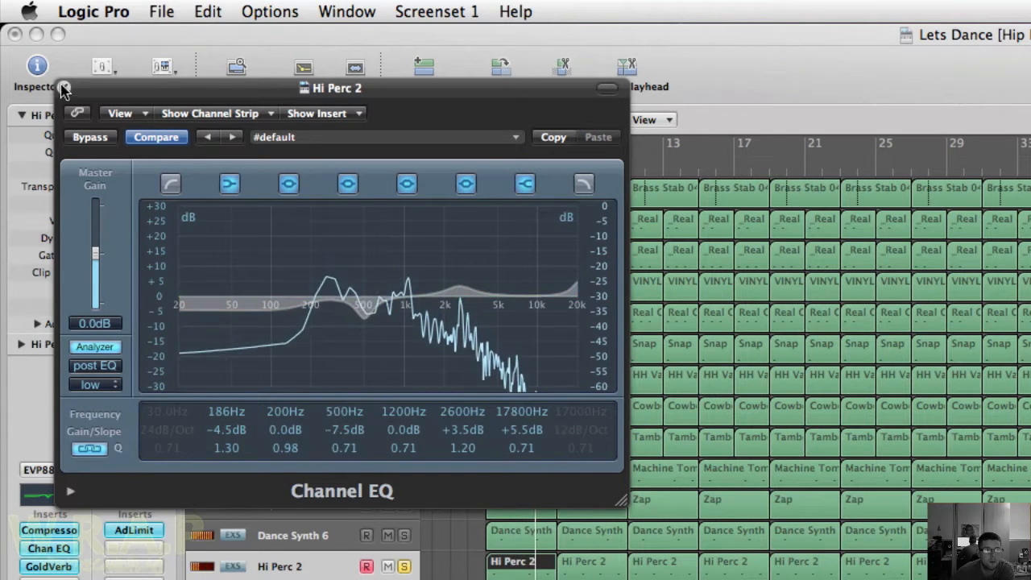
# Step: Review the GoldVerb settings on the Hi Perc 2 track and compare the track with Dance Synth 6
pyautogui.click(63, 87)
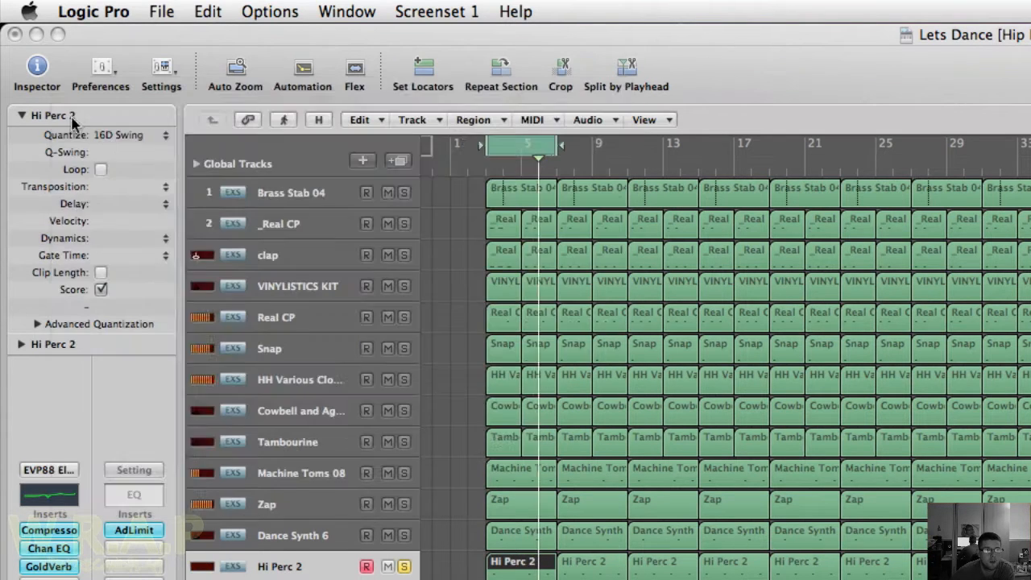
pyautogui.click(48, 566)
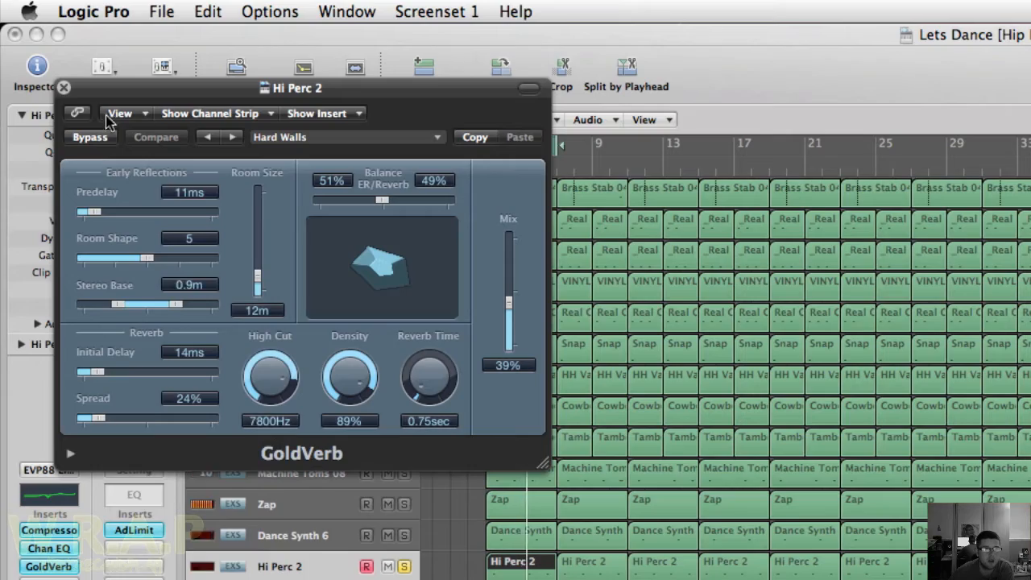
pyautogui.click(65, 88)
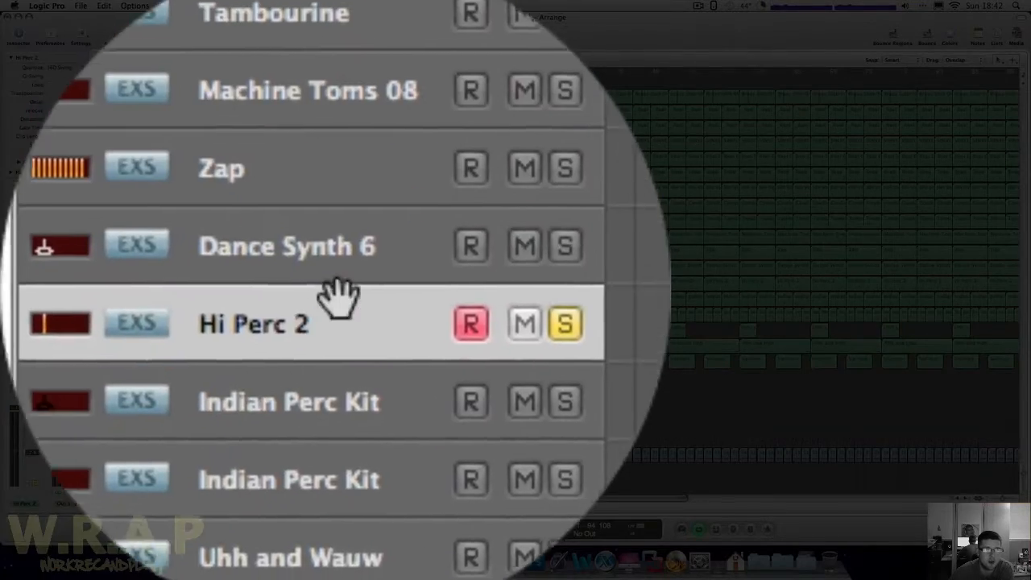
pyautogui.click(156, 270)
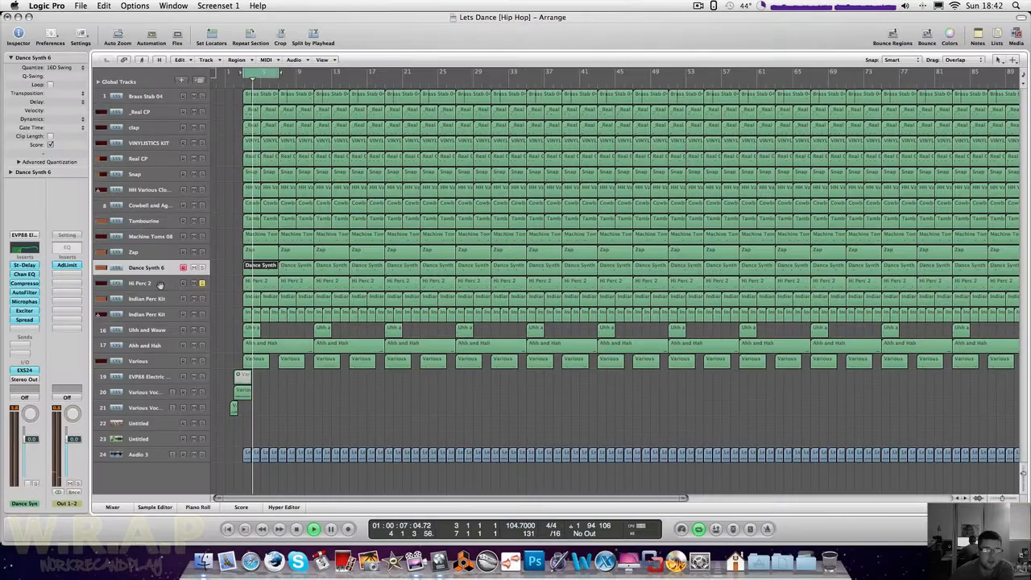
pyautogui.click(160, 285)
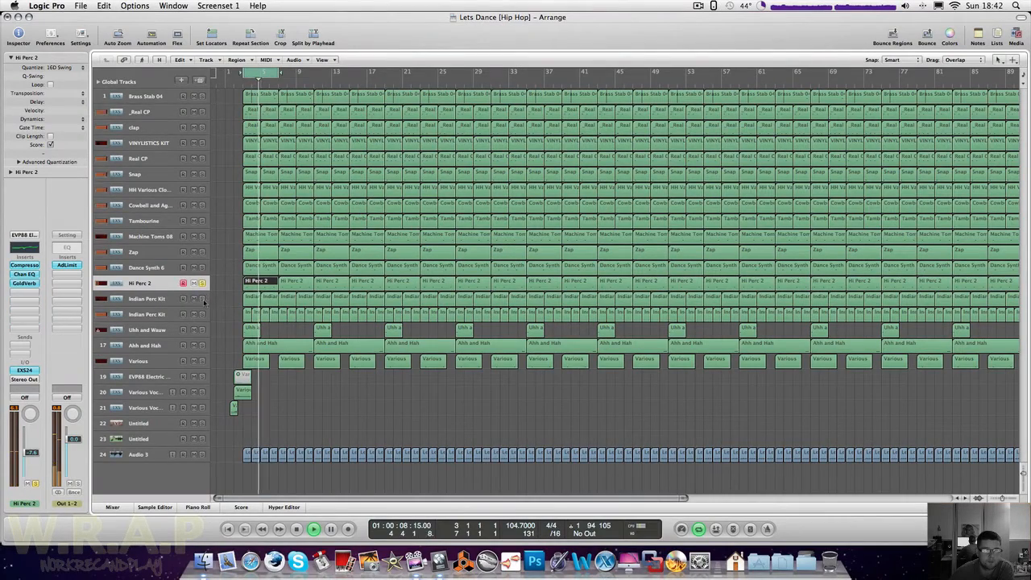
# Step: Select the upper Indian Perc Kit track and review its Channel EQ and Compressor settings
pyautogui.click(161, 300)
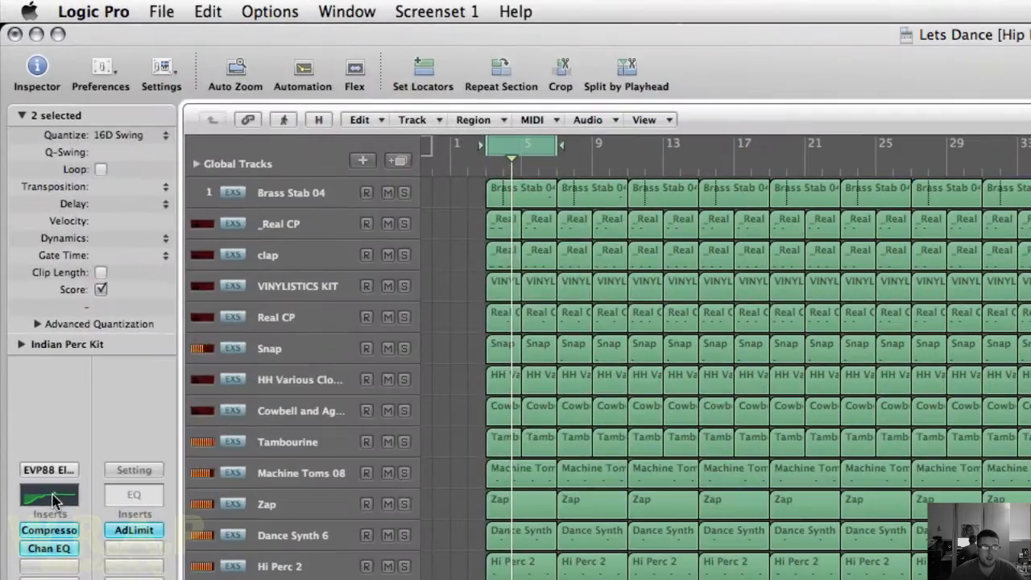
pyautogui.click(25, 273)
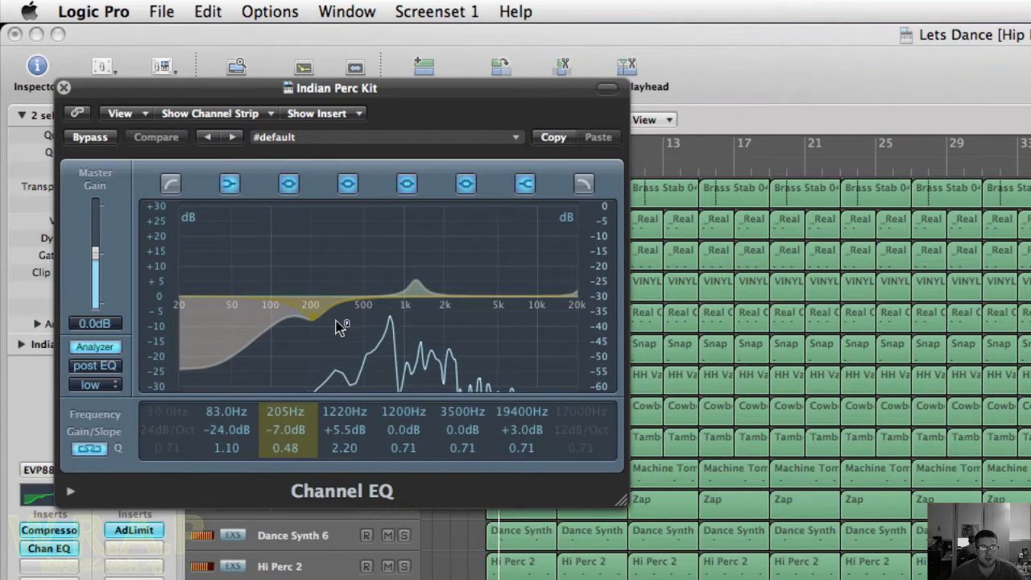
pyautogui.click(64, 87)
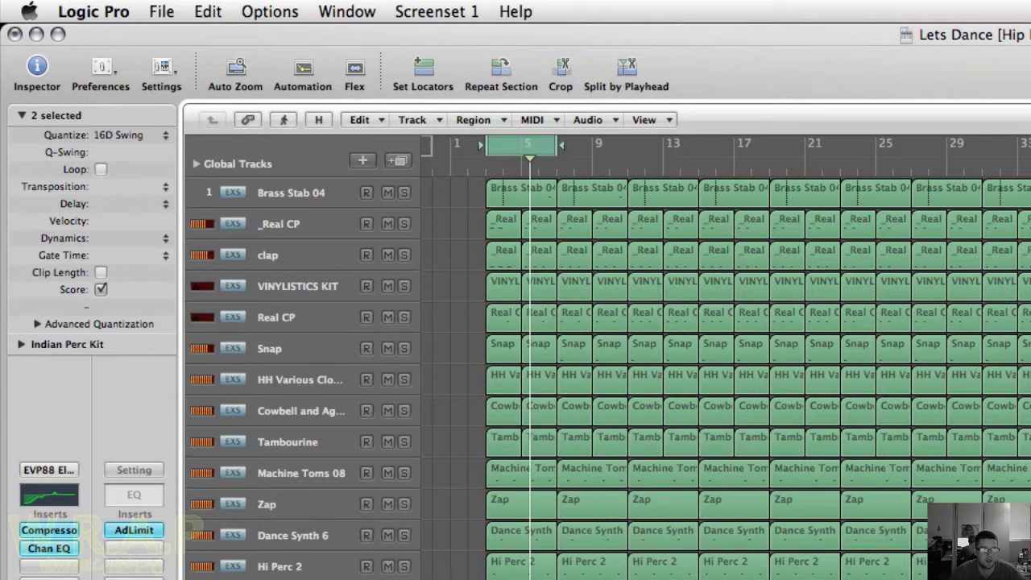
pyautogui.click(49, 530)
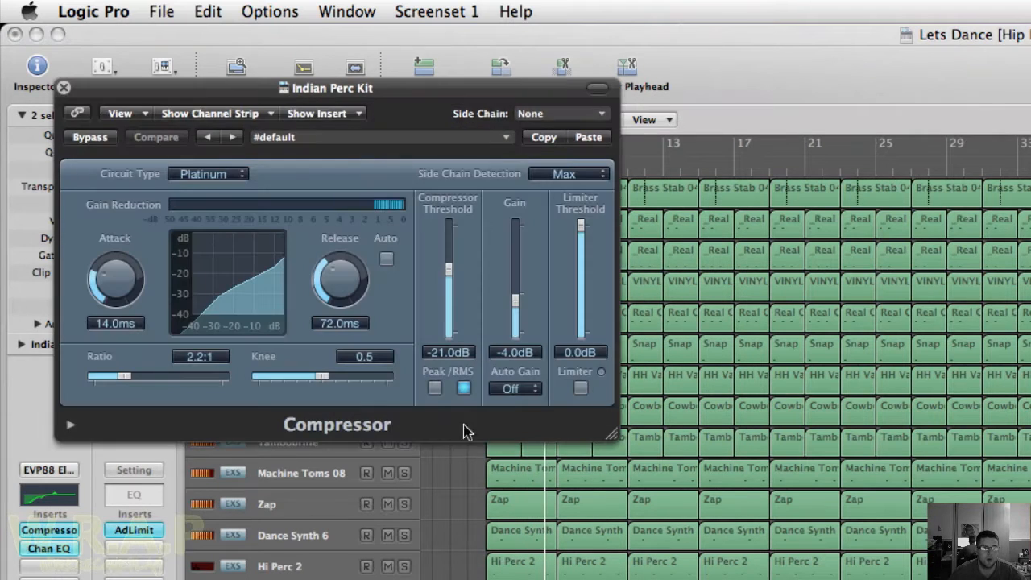
pyautogui.click(64, 87)
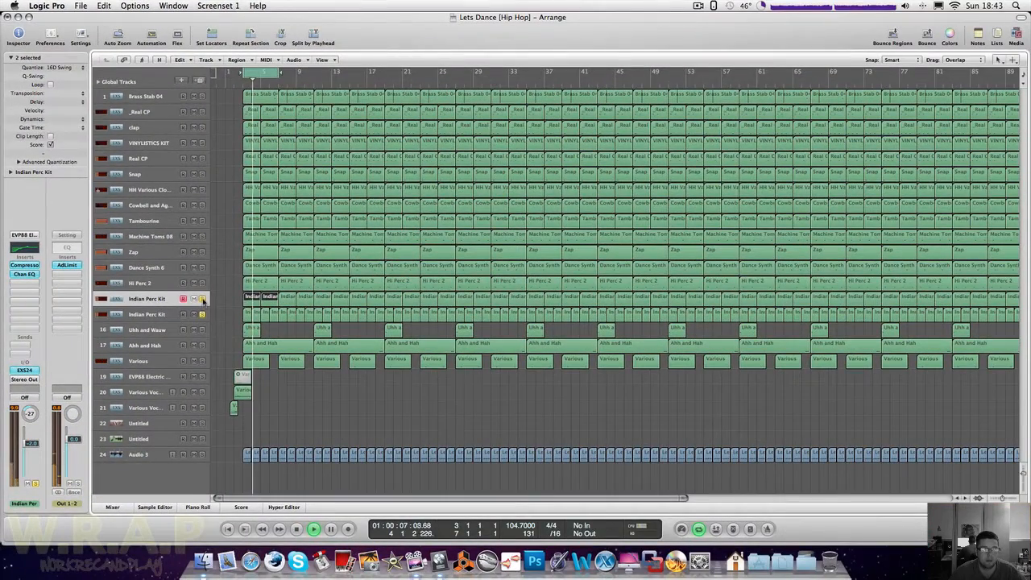
# Step: Select the lower Indian Perc Kit track and listen to it soloed
pyautogui.click(158, 316)
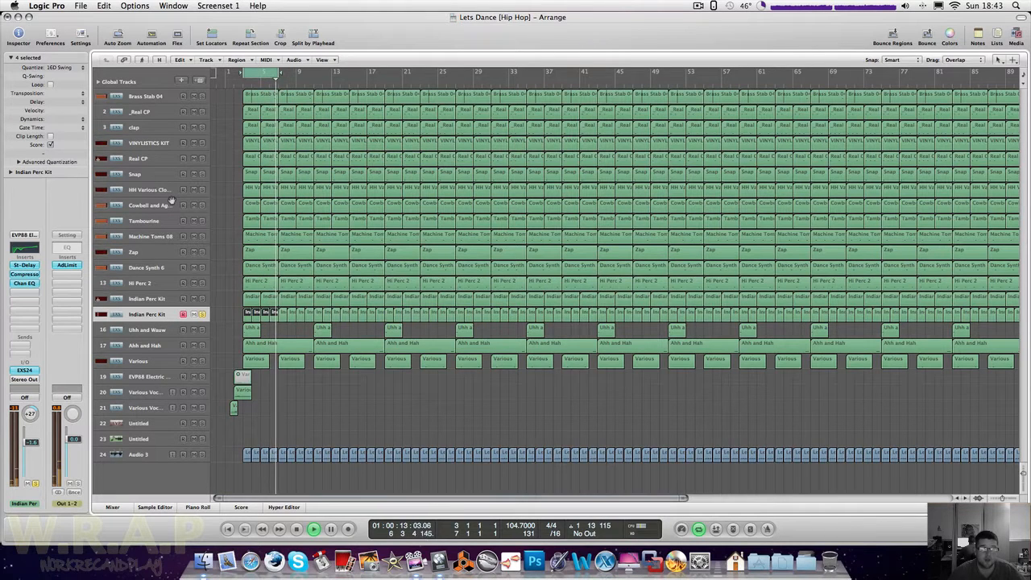
pyautogui.hscroll(5, 172, 198)
pyautogui.hscroll(-5, 415, 253)
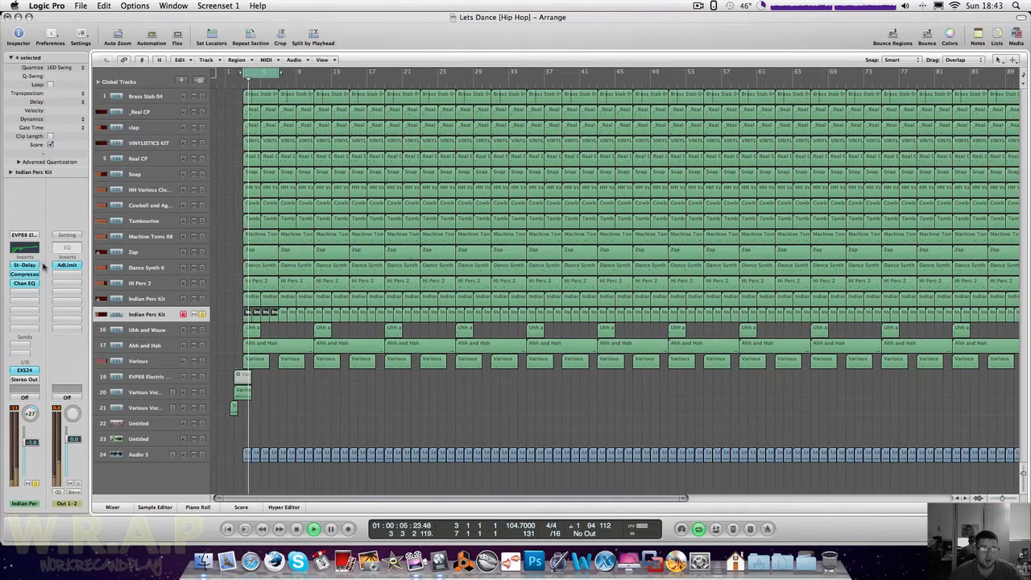